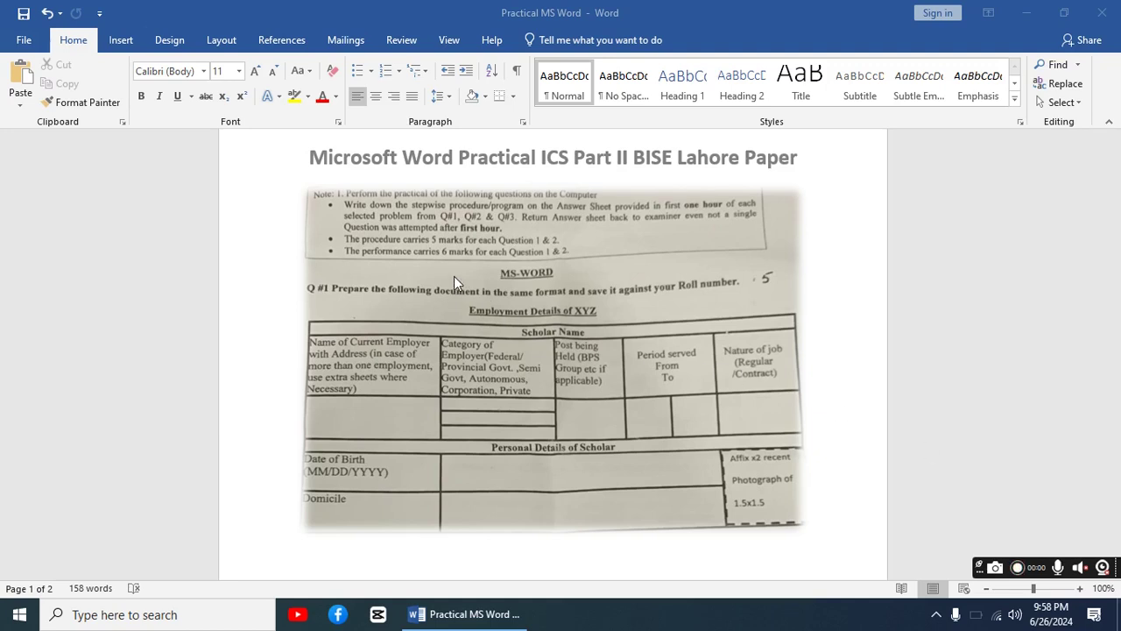
# - Insert a blank table of 6 columns and 8 rows through the Insert Table dialog
pyautogui.scroll(-1, 1026, 254)
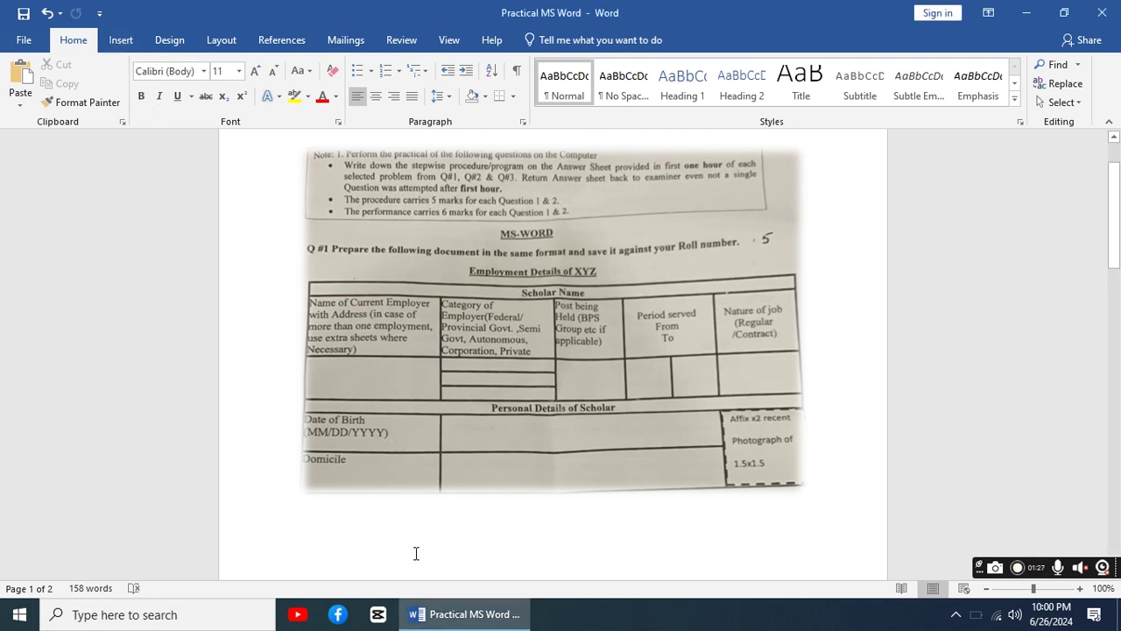
pyautogui.click(128, 44)
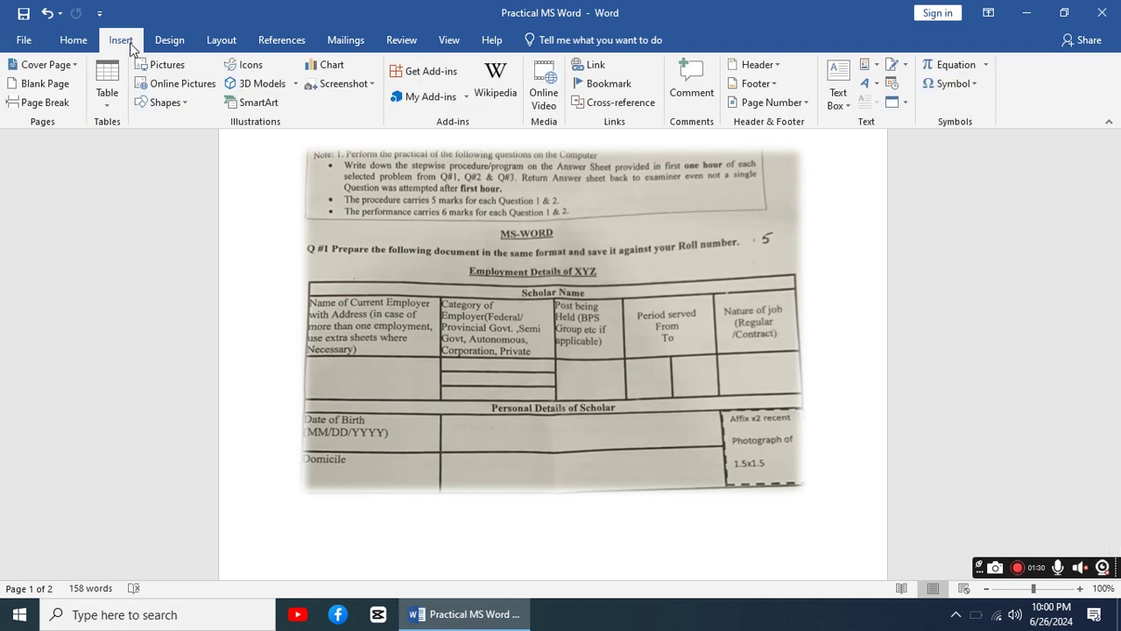
pyautogui.click(108, 104)
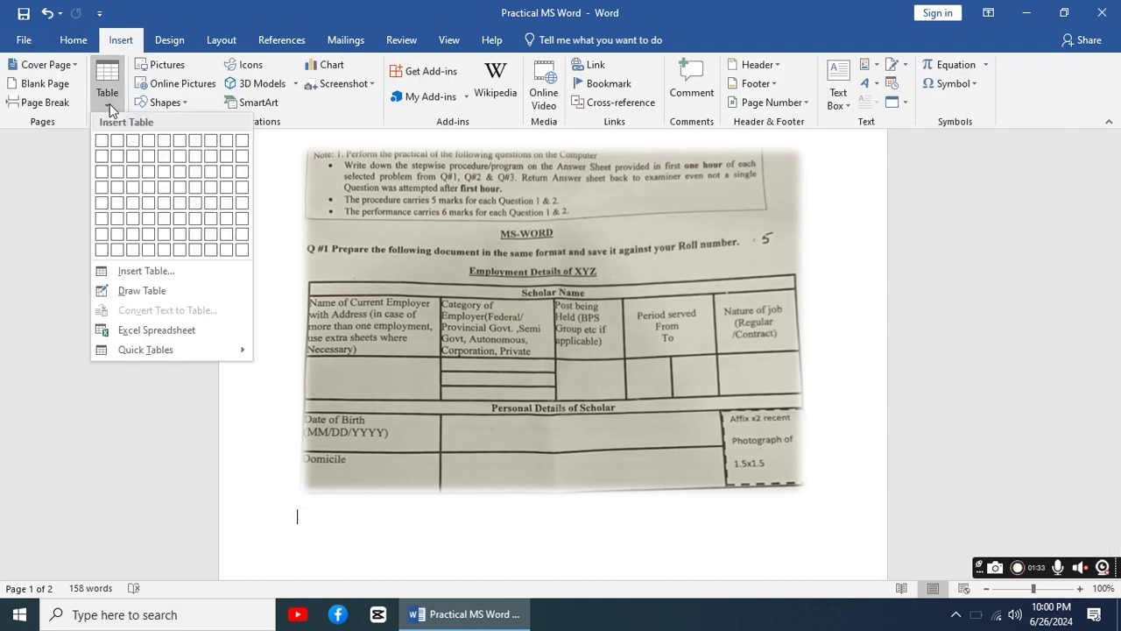
pyautogui.click(166, 273)
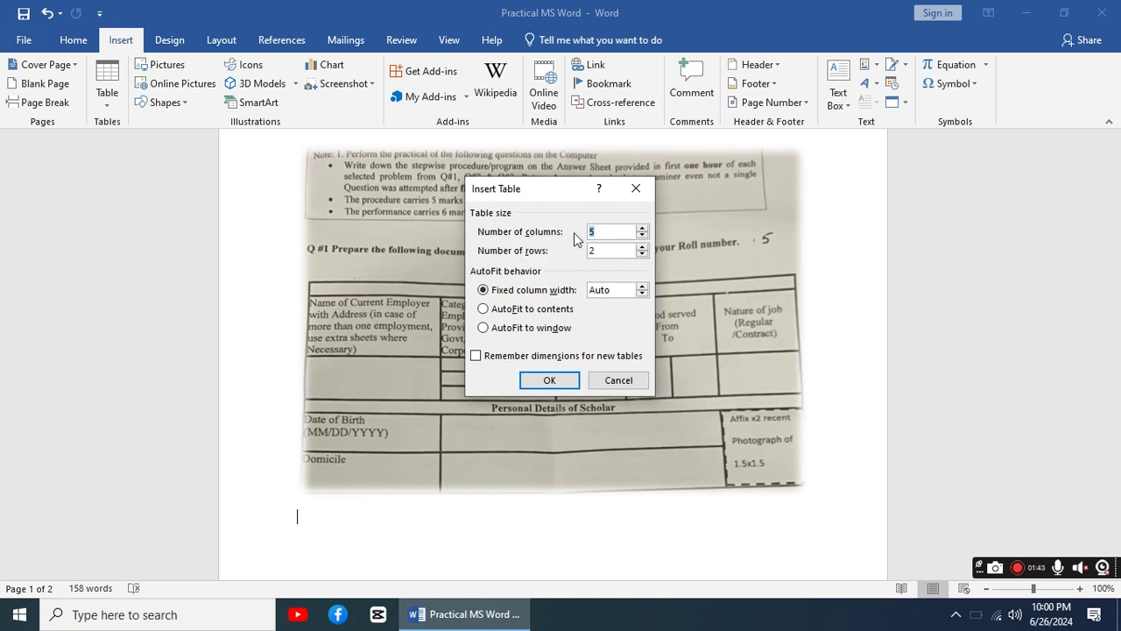
pyautogui.write('6')
pyautogui.moveTo(601, 249); pyautogui.dragTo(583, 248)
pyautogui.write('8')
pyautogui.click(553, 383)
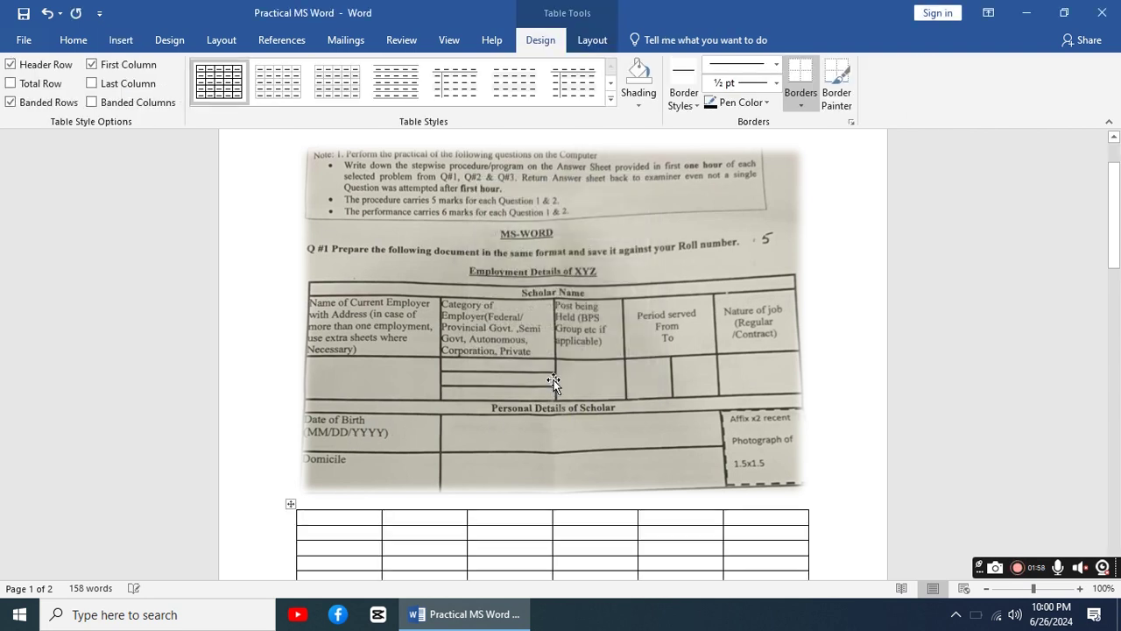
# - Merge all six cells of the table's first row into one title cell
pyautogui.scroll(-1, 553, 382)
pyautogui.scroll(-1, 553, 382)
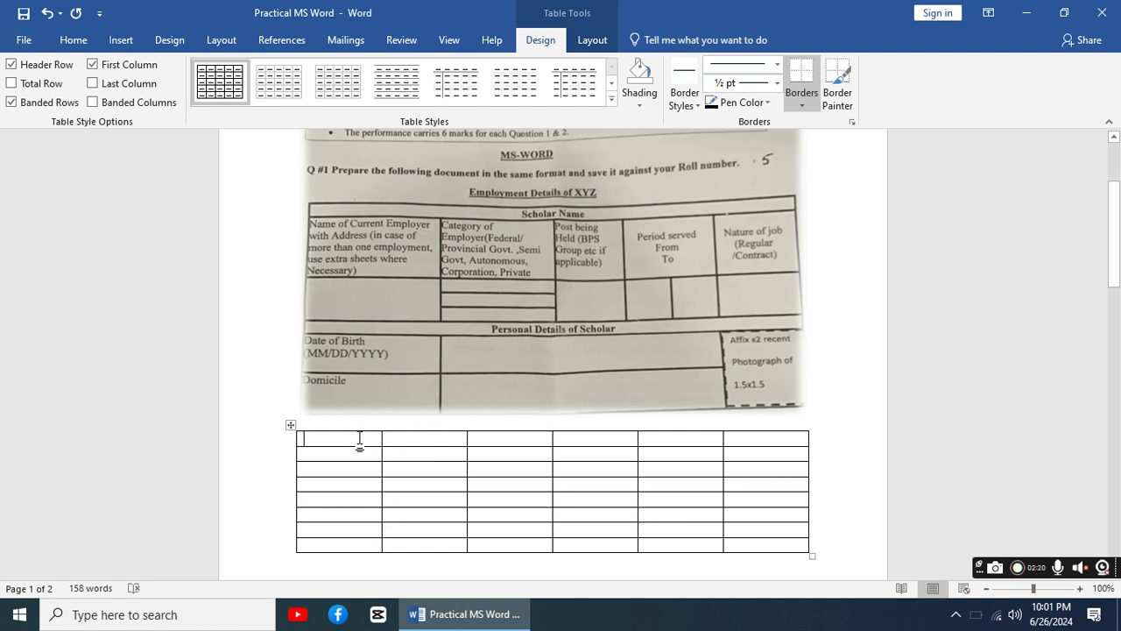
pyautogui.moveTo(358, 442); pyautogui.dragTo(734, 445)
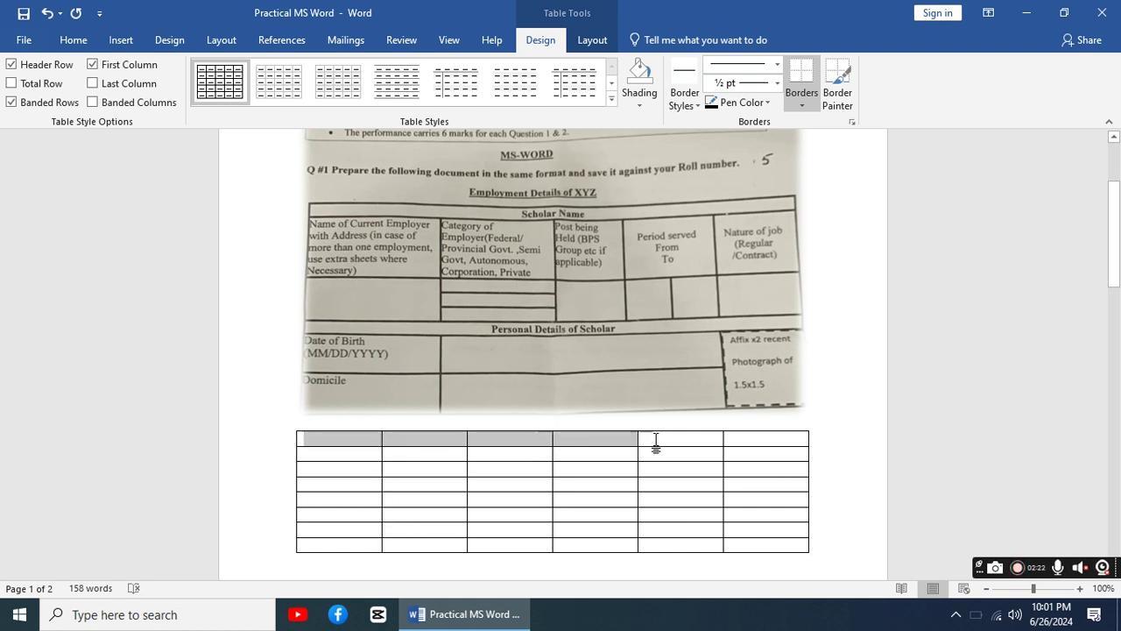
pyautogui.rightClick(737, 443)
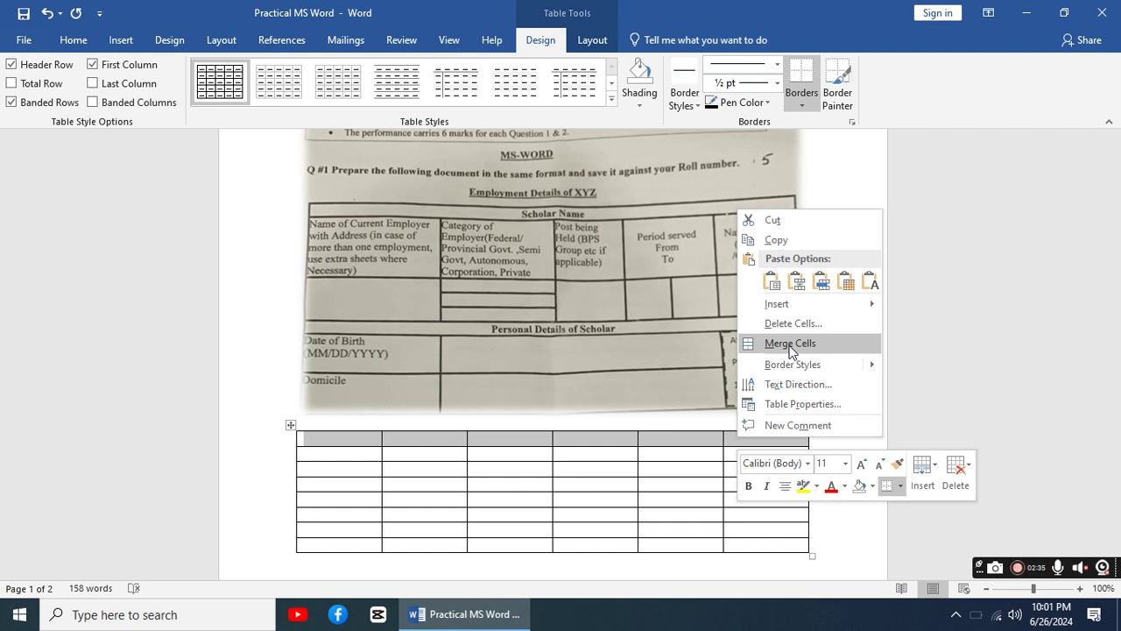
pyautogui.click(789, 347)
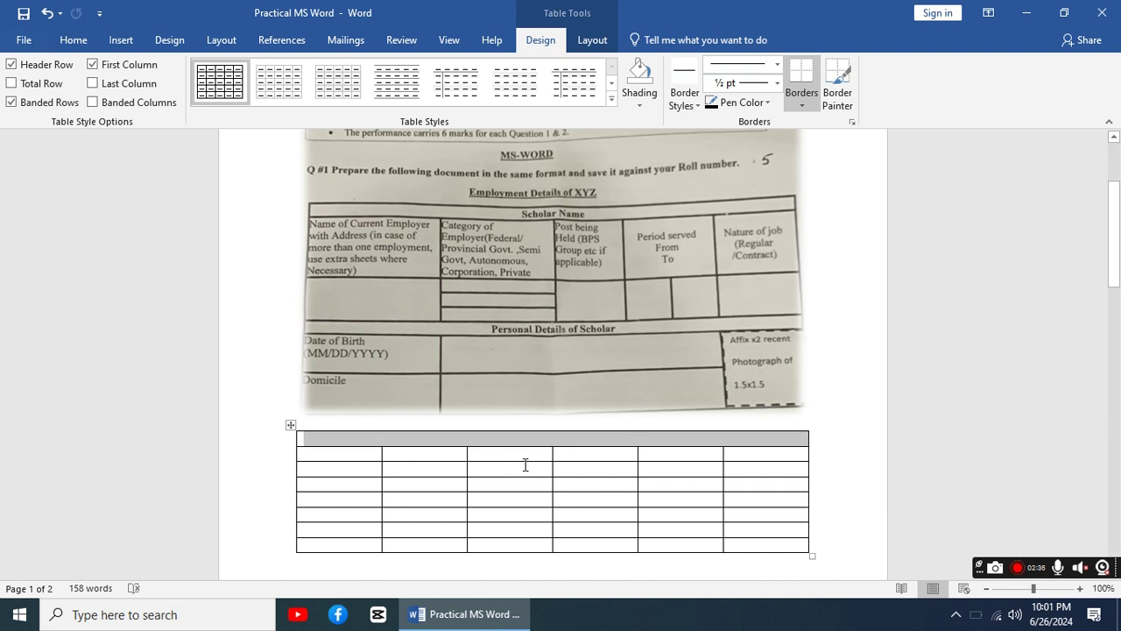
pyautogui.click(525, 465)
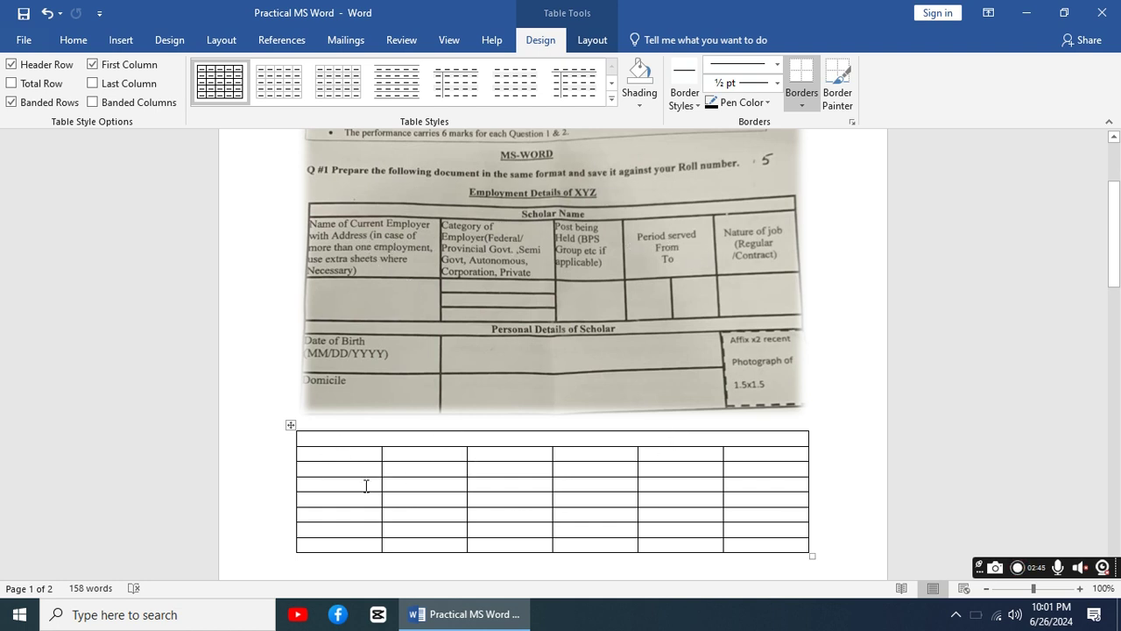
# - Merge the first-column cells in rows three to five into one tall cell
pyautogui.moveTo(379, 468); pyautogui.dragTo(376, 501)
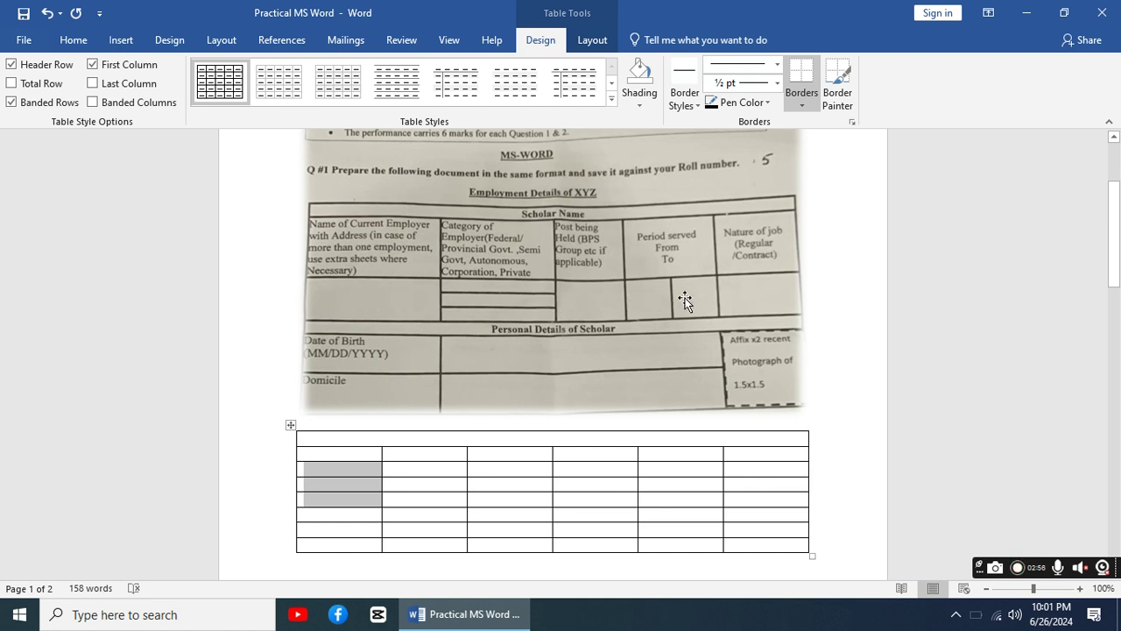
pyautogui.rightClick(346, 489)
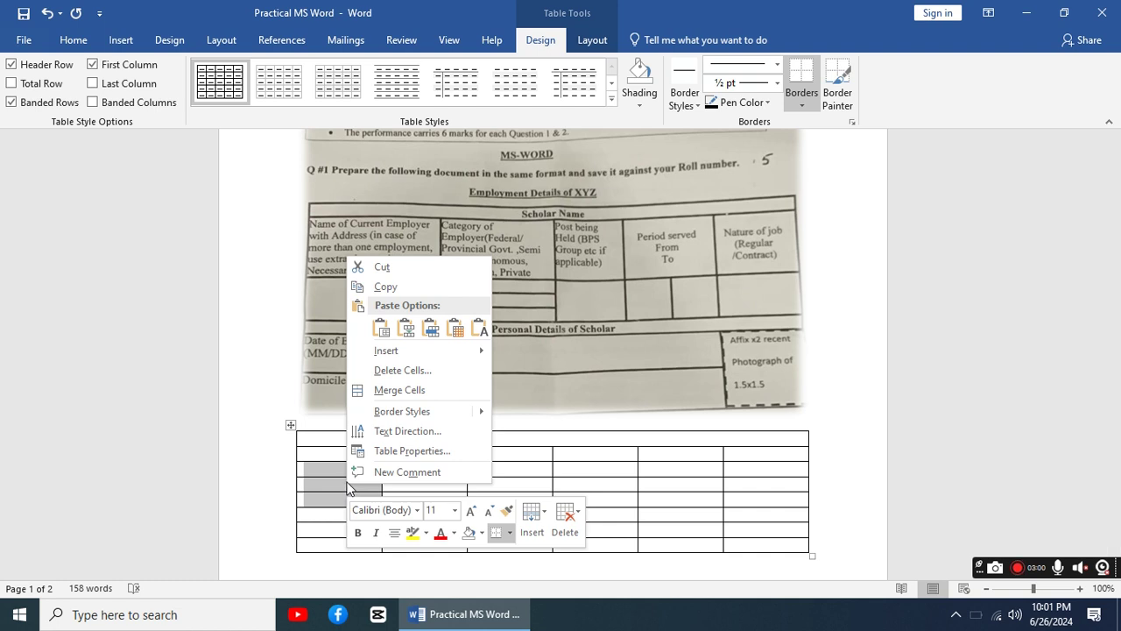
pyautogui.click(402, 390)
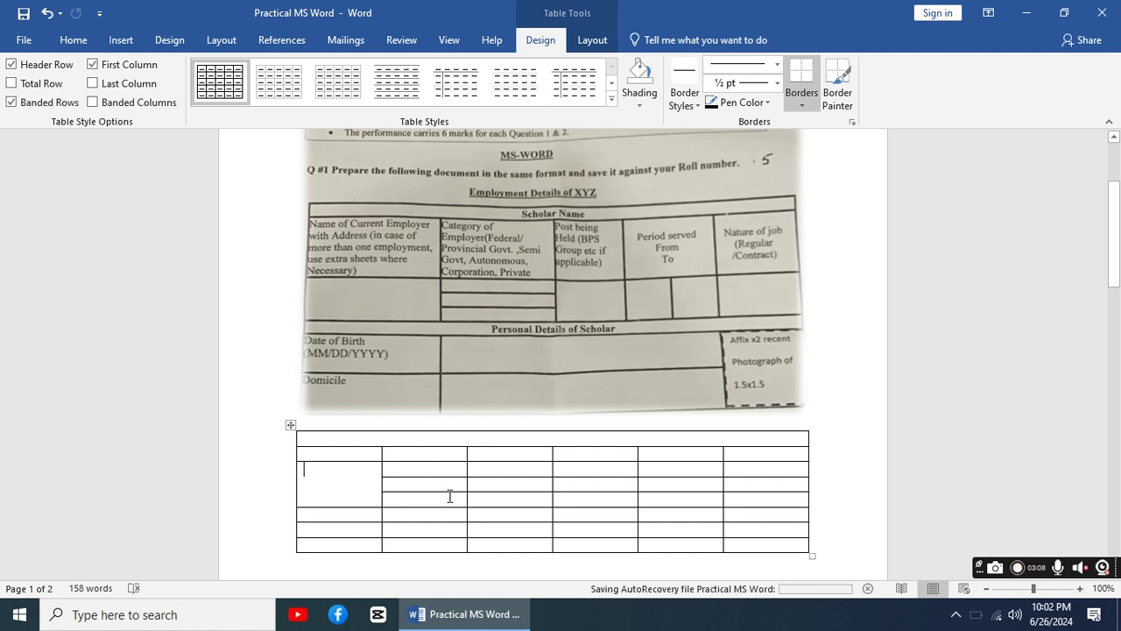
pyautogui.moveTo(490, 472)
pyautogui.mouseDown()
pyautogui.moveTo(529, 491)
pyautogui.moveTo(527, 504)
pyautogui.mouseUp()
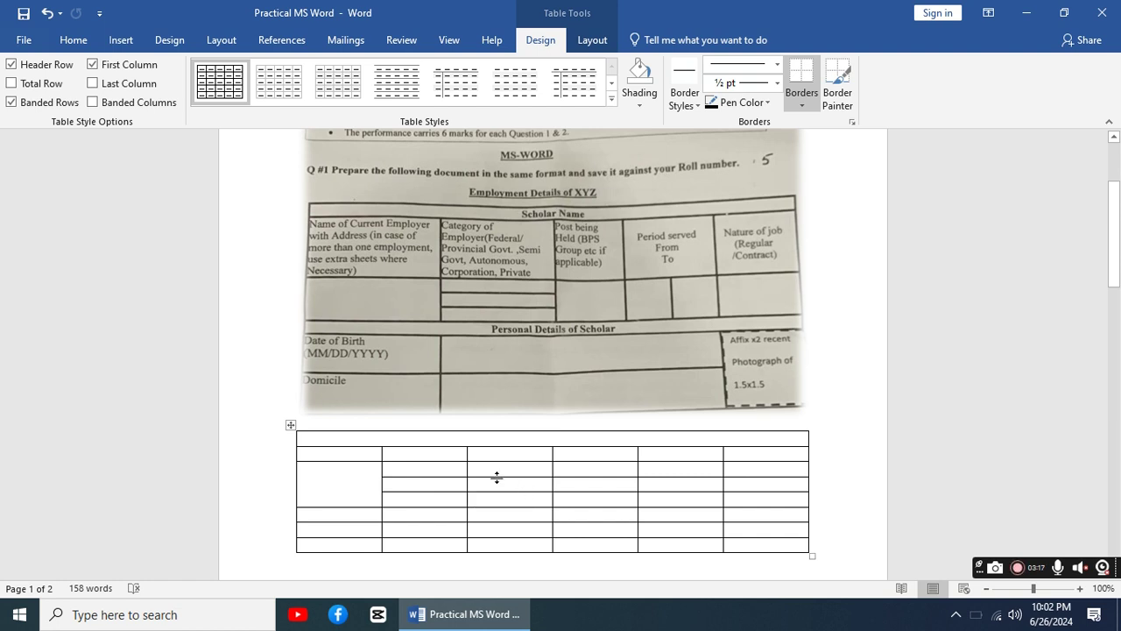
# - Merge rows three to five into one tall cell in the third and fourth columns
pyautogui.moveTo(528, 472); pyautogui.dragTo(529, 492)
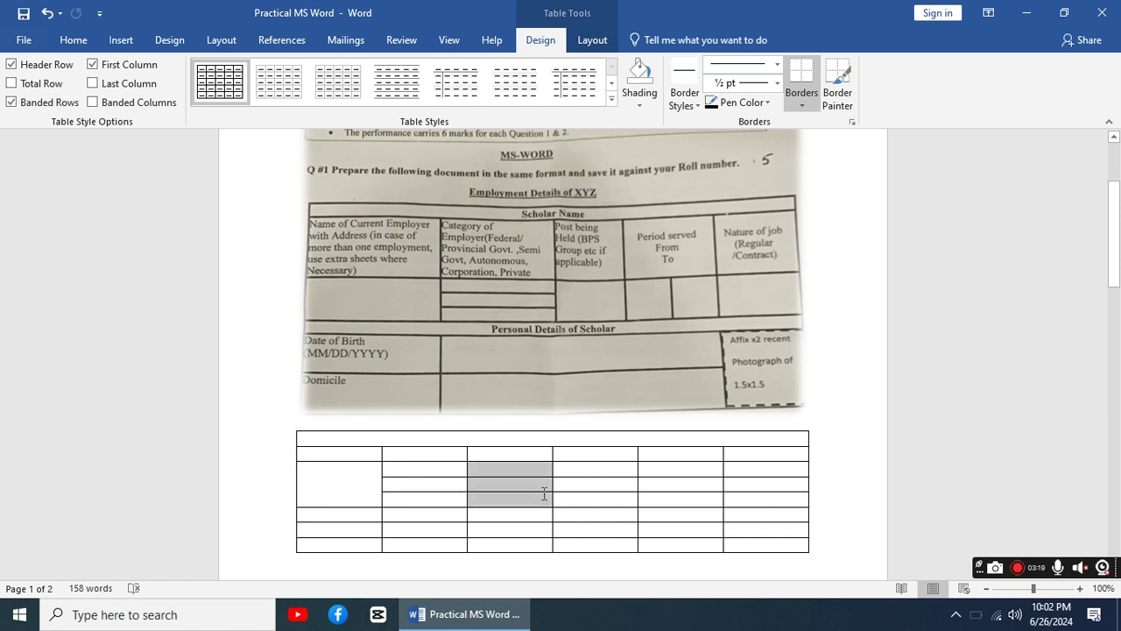
pyautogui.rightClick(528, 492)
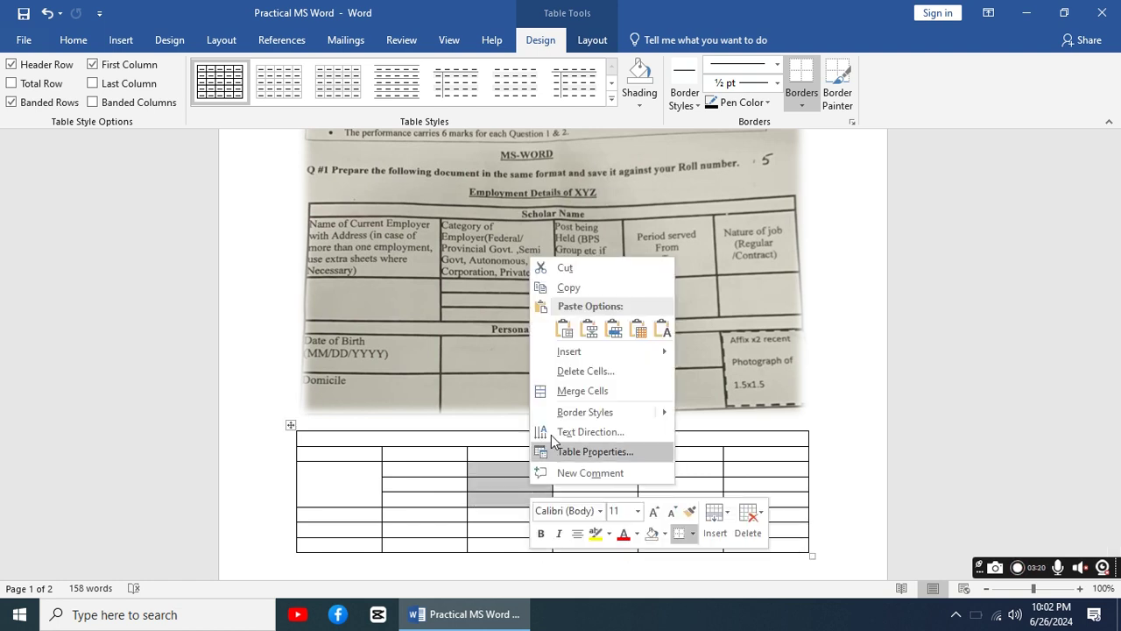
pyautogui.click(568, 399)
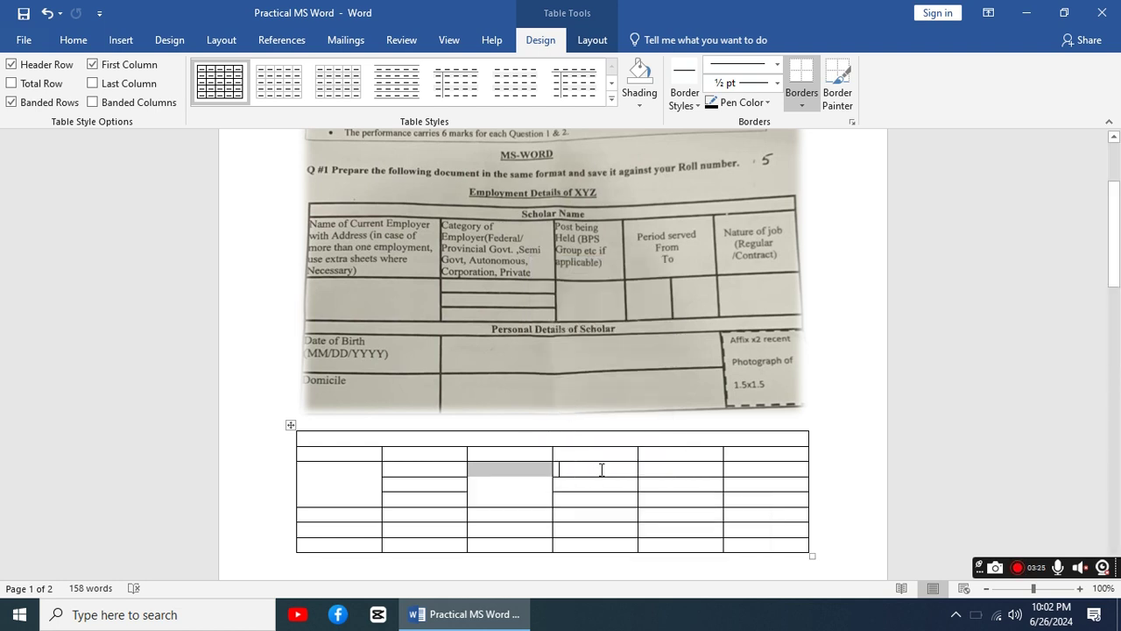
pyautogui.moveTo(619, 472); pyautogui.dragTo(610, 494)
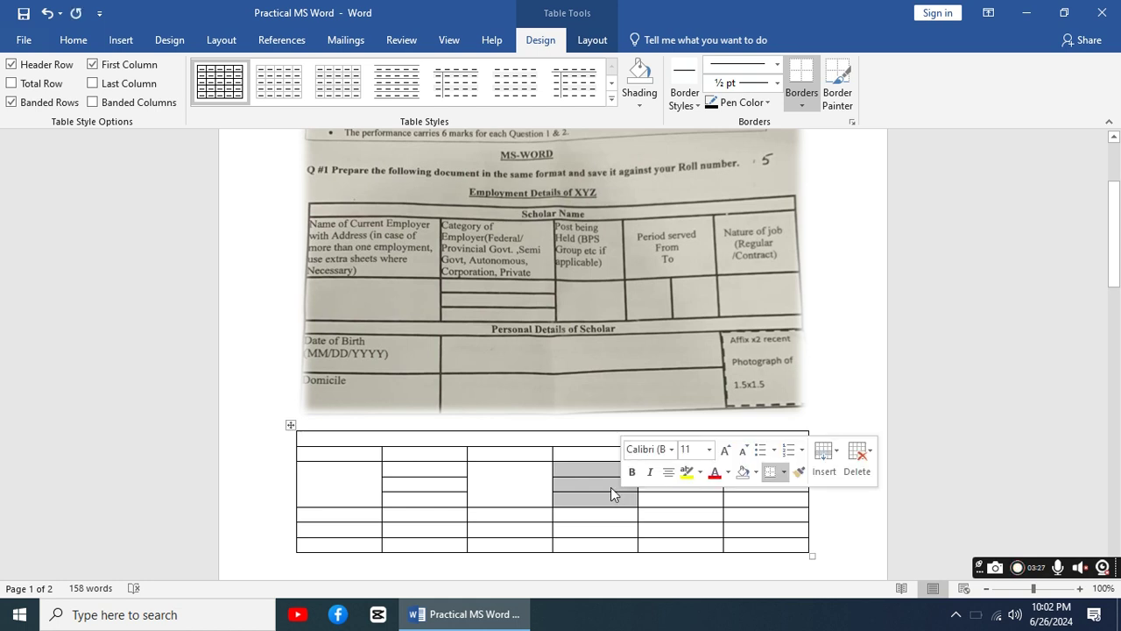
pyautogui.rightClick(611, 487)
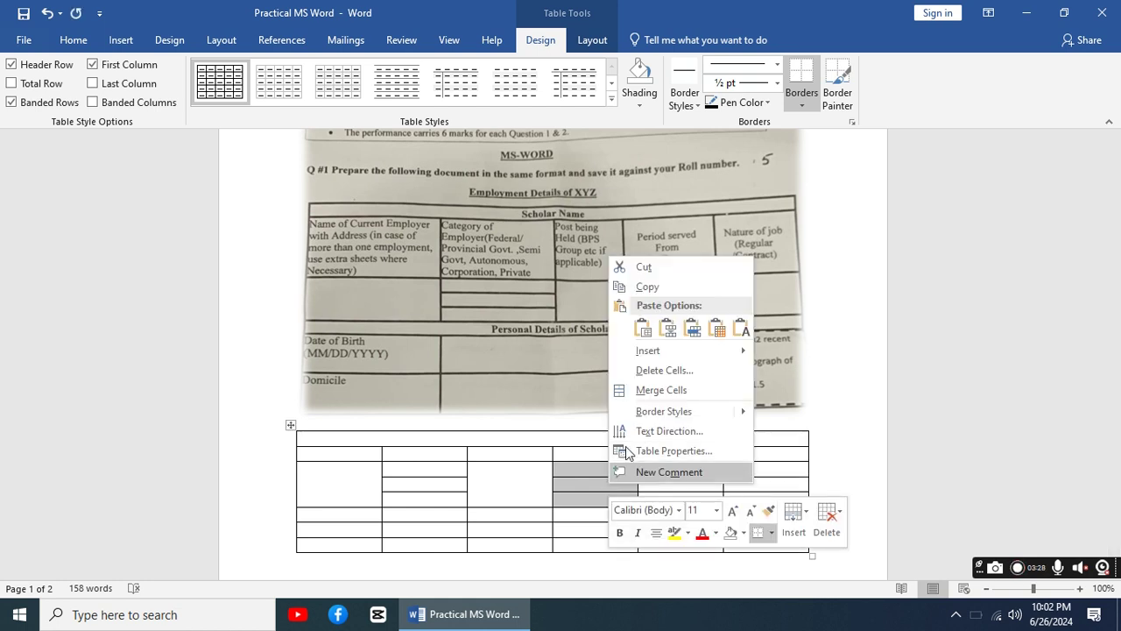
pyautogui.click(655, 398)
# - Merge rows three to five into one tall cell in the fifth and sixth columns
pyautogui.moveTo(652, 468); pyautogui.dragTo(709, 506)
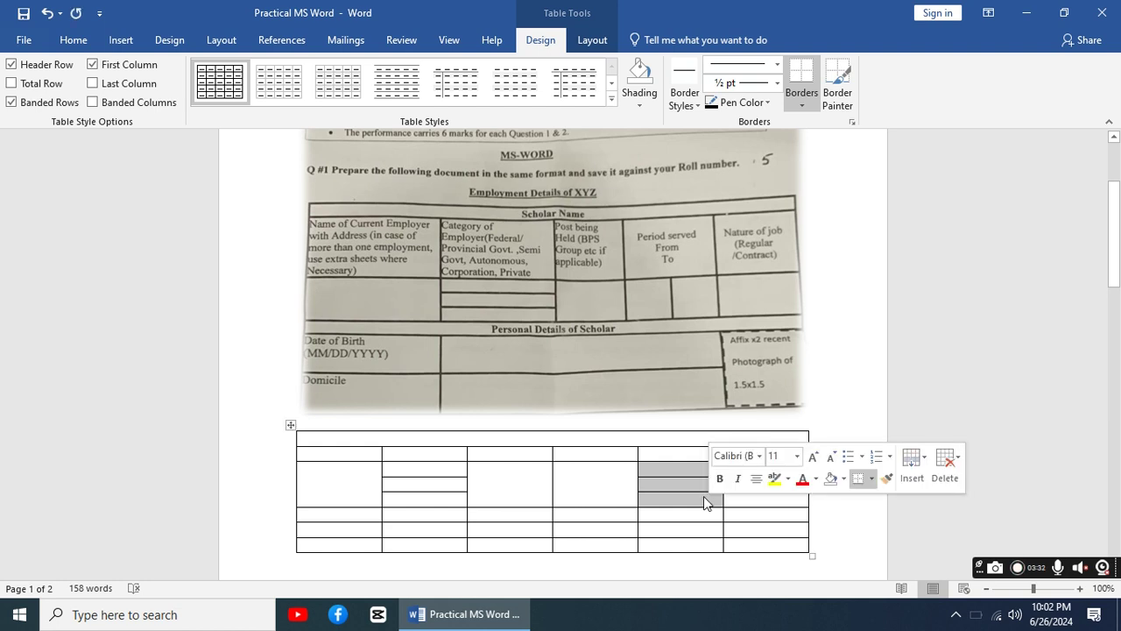
pyautogui.rightClick(702, 496)
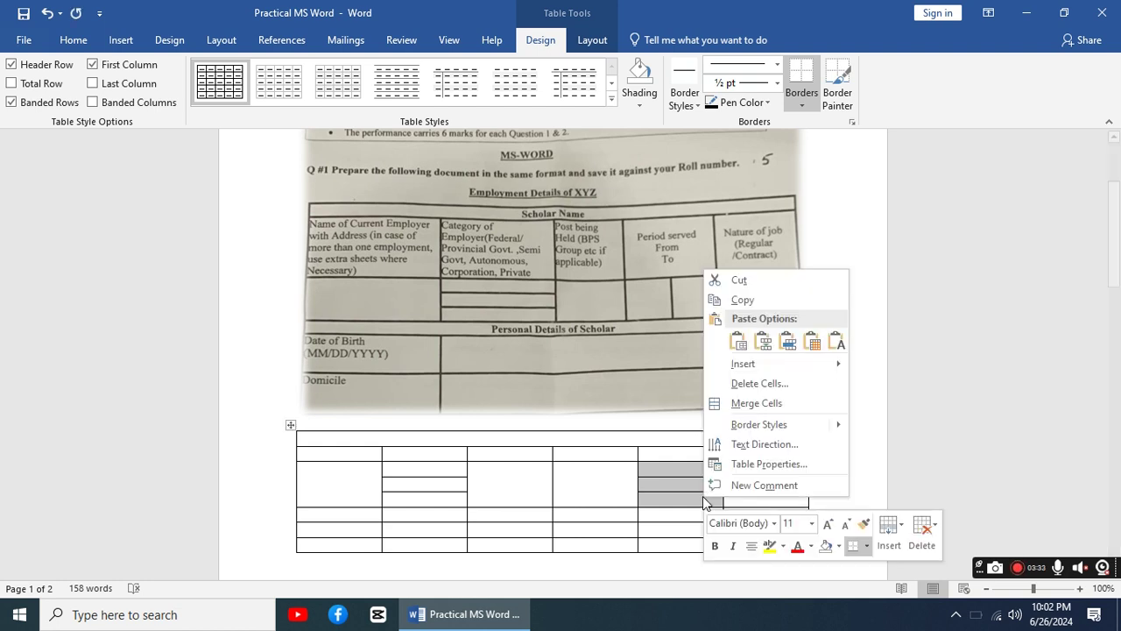
pyautogui.click(742, 403)
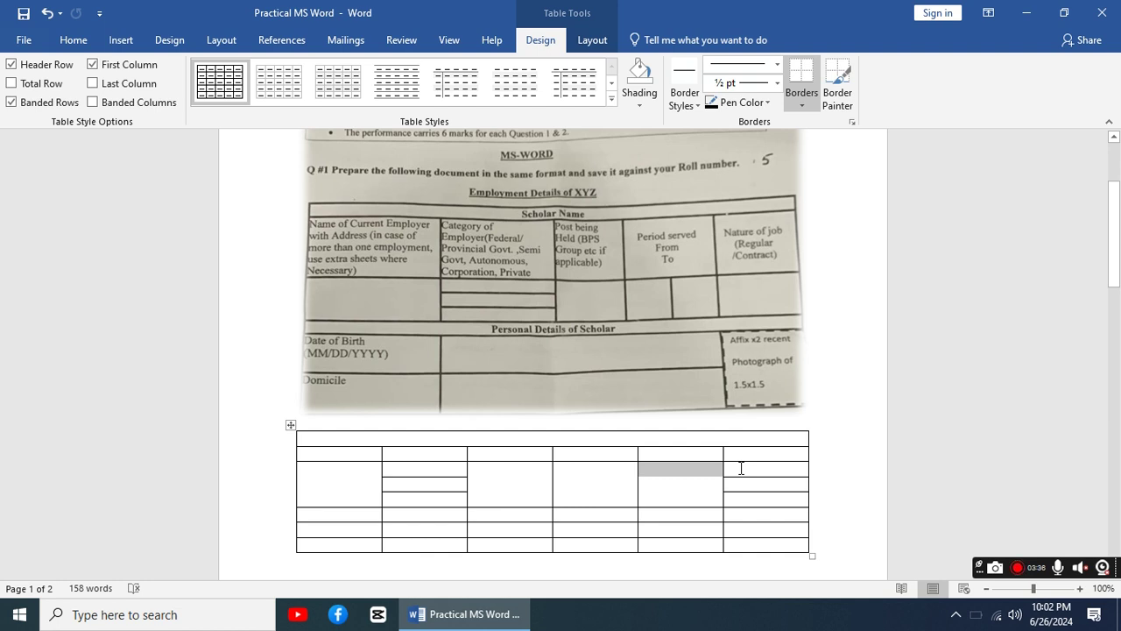
pyautogui.moveTo(741, 468); pyautogui.dragTo(773, 492)
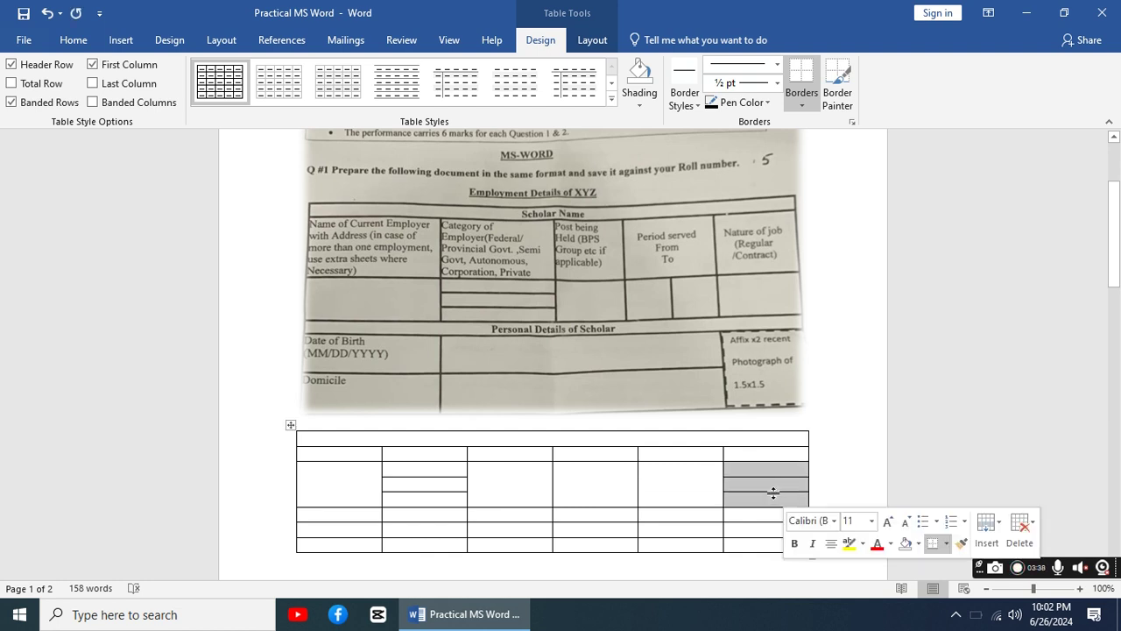
pyautogui.click(766, 485)
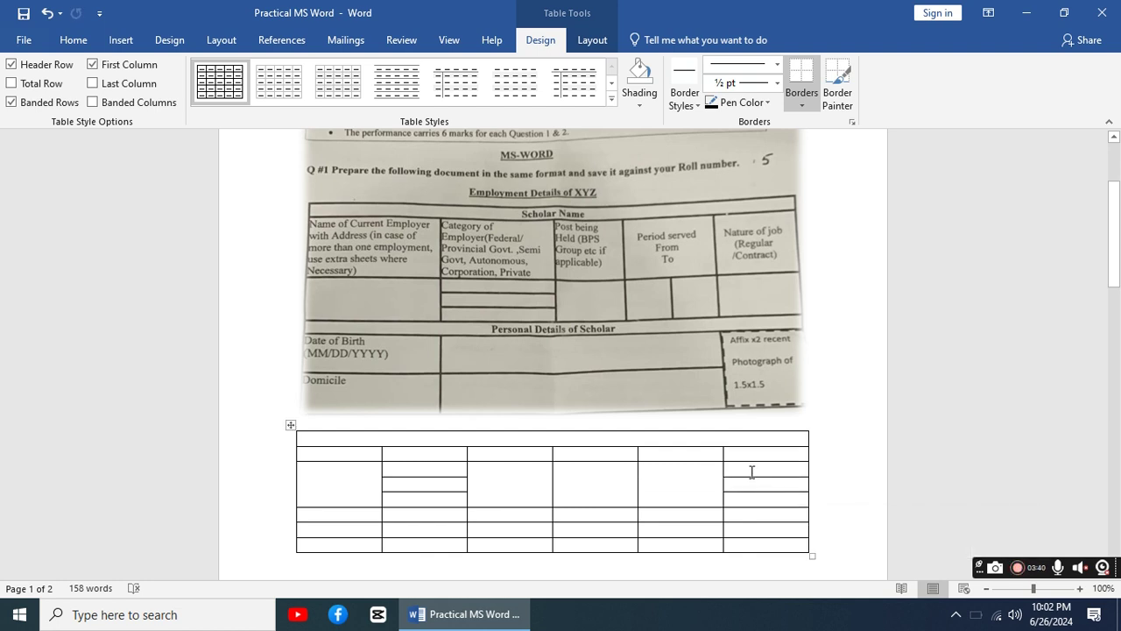
pyautogui.moveTo(763, 471); pyautogui.dragTo(782, 495)
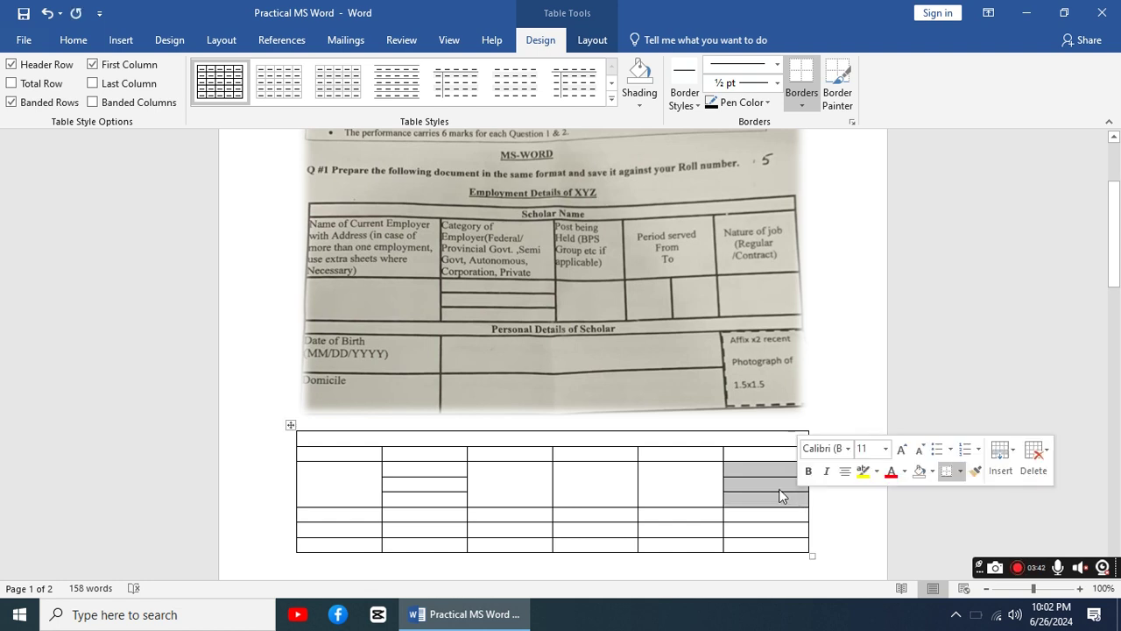
pyautogui.rightClick(775, 482)
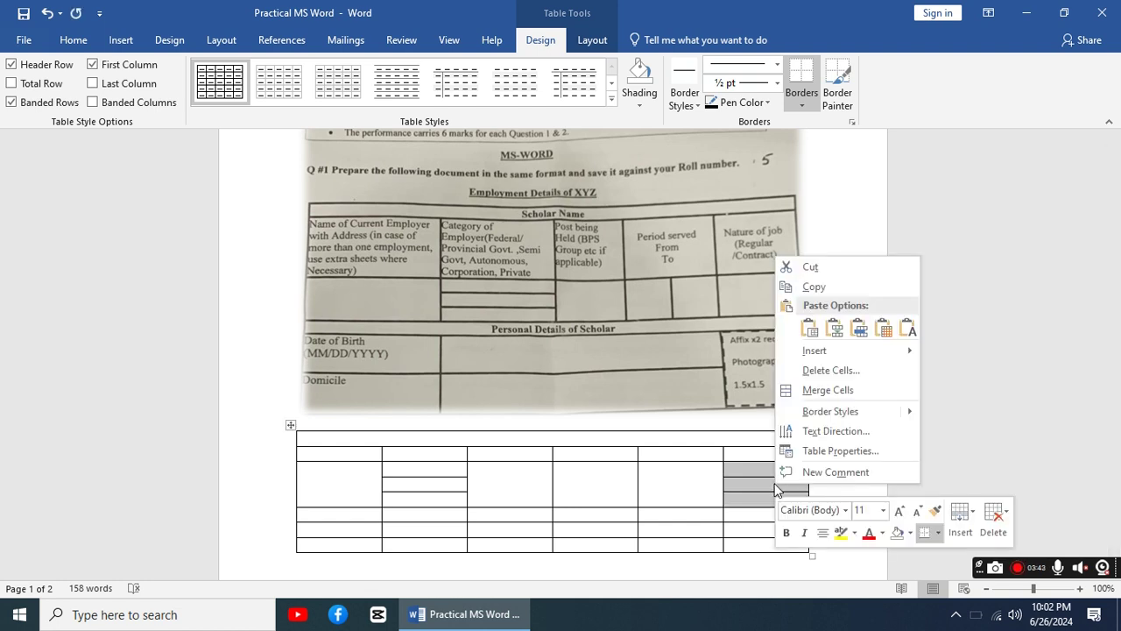
pyautogui.click(818, 399)
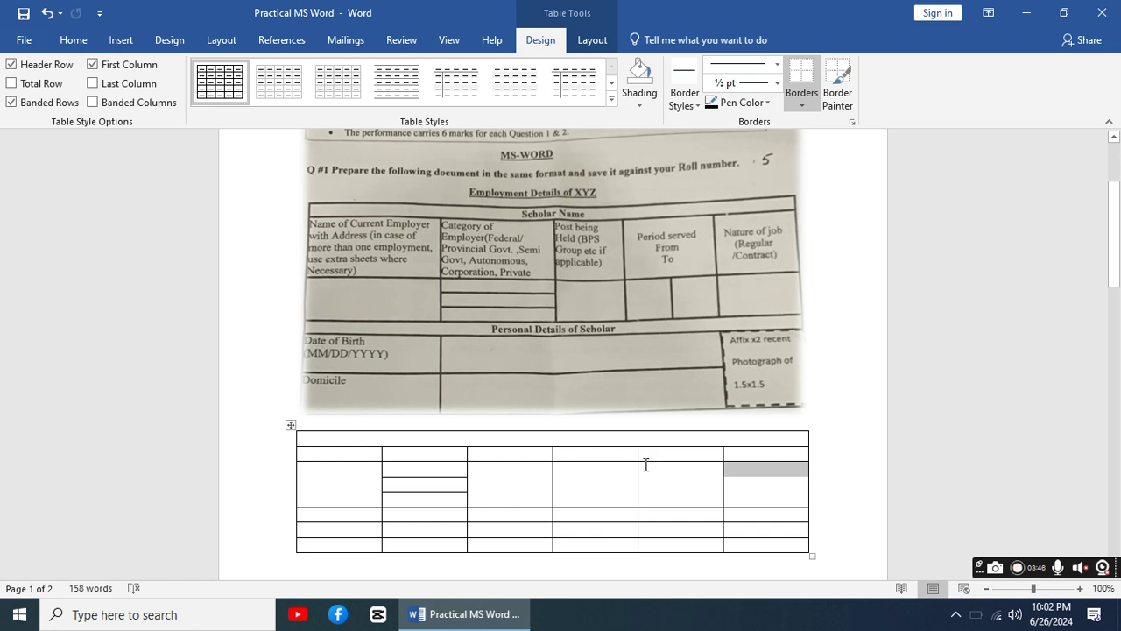
# - Merge row two's fourth and fifth cells into one wide 'Period served' header cell
pyautogui.moveTo(609, 454); pyautogui.dragTo(678, 455)
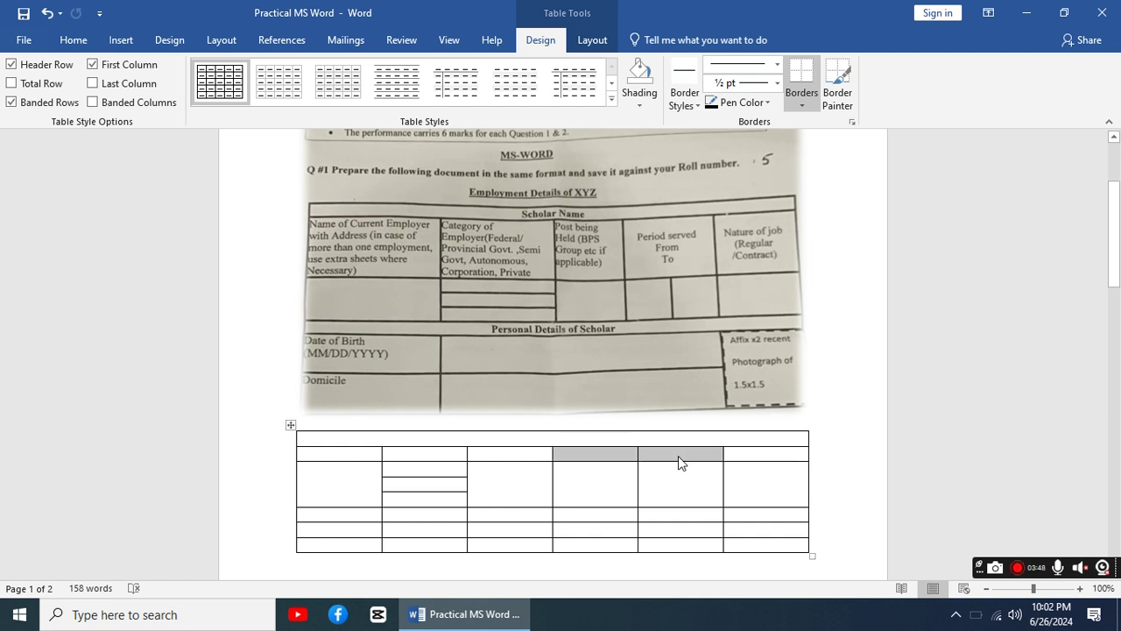
pyautogui.click(677, 454)
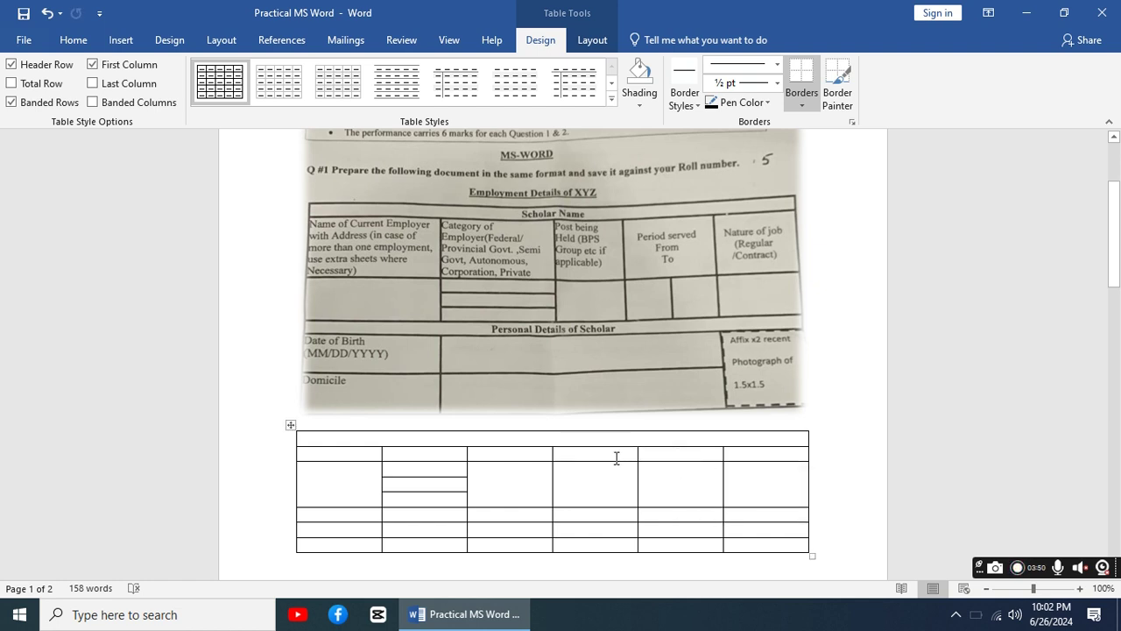
pyautogui.moveTo(613, 454); pyautogui.dragTo(668, 462)
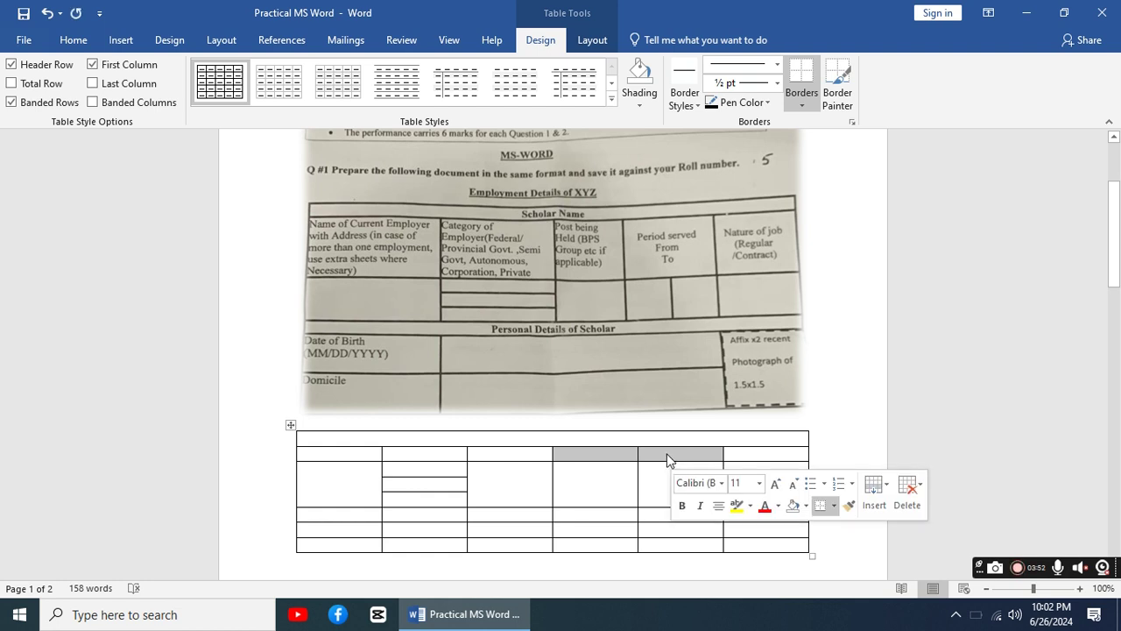
pyautogui.rightClick(667, 459)
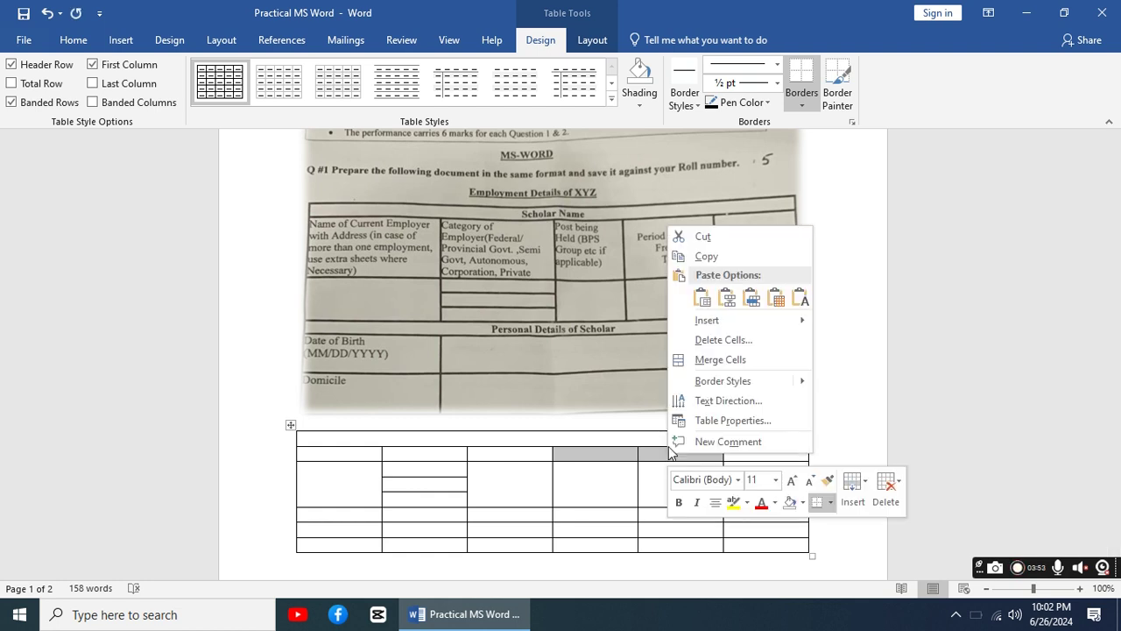
pyautogui.click(716, 366)
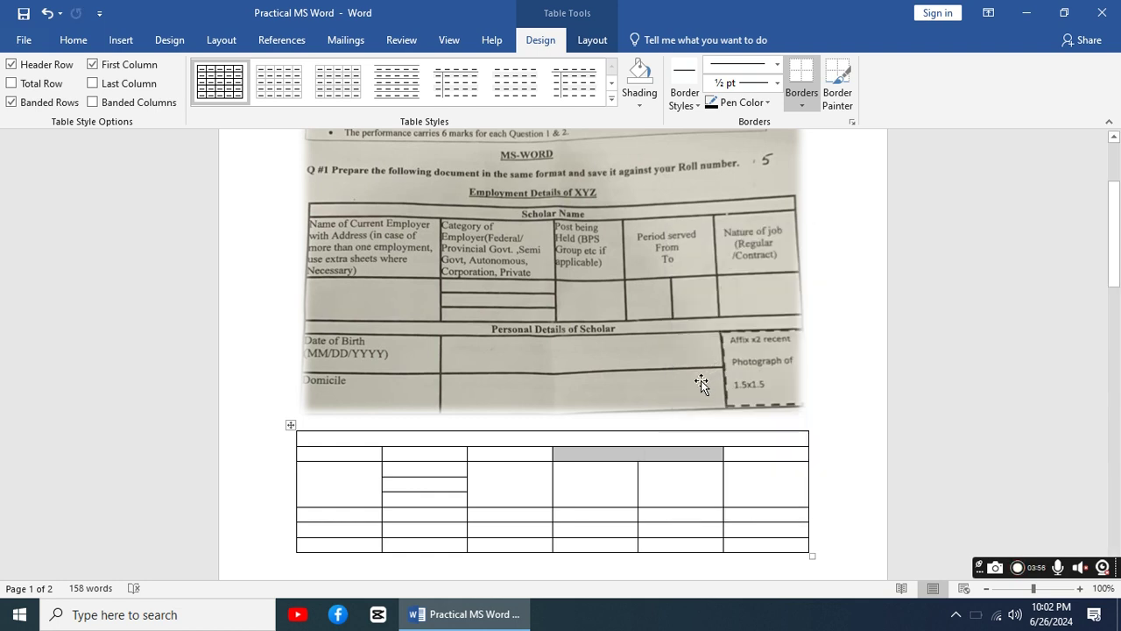
pyautogui.click(512, 477)
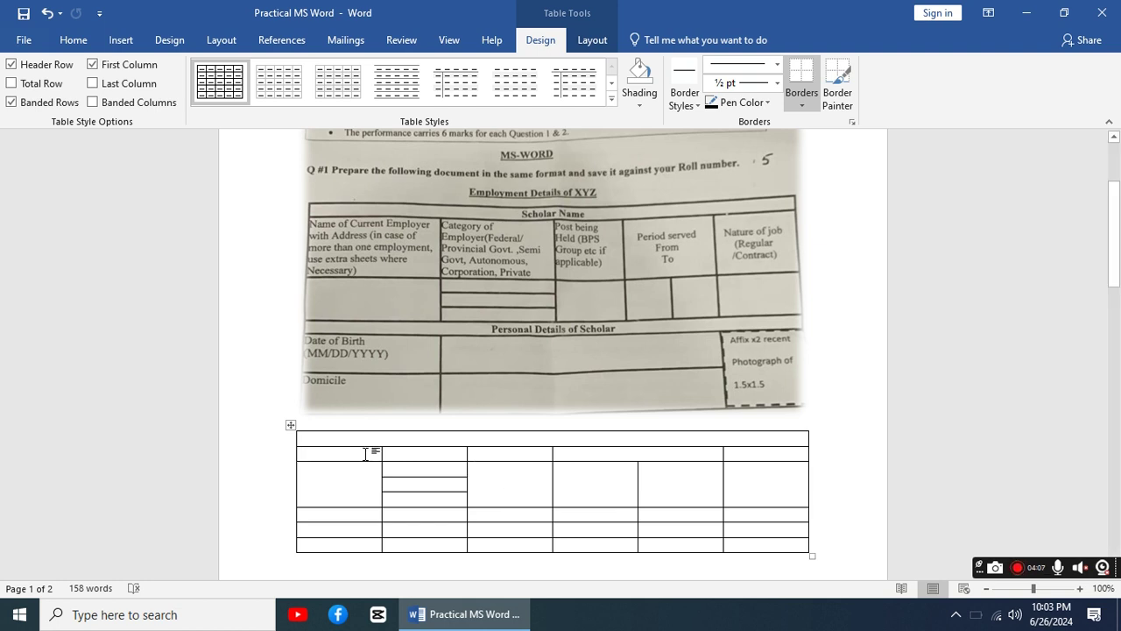
# - Add two blank lines in row two to make the header row taller
pyautogui.press('Return')
pyautogui.press('Return')
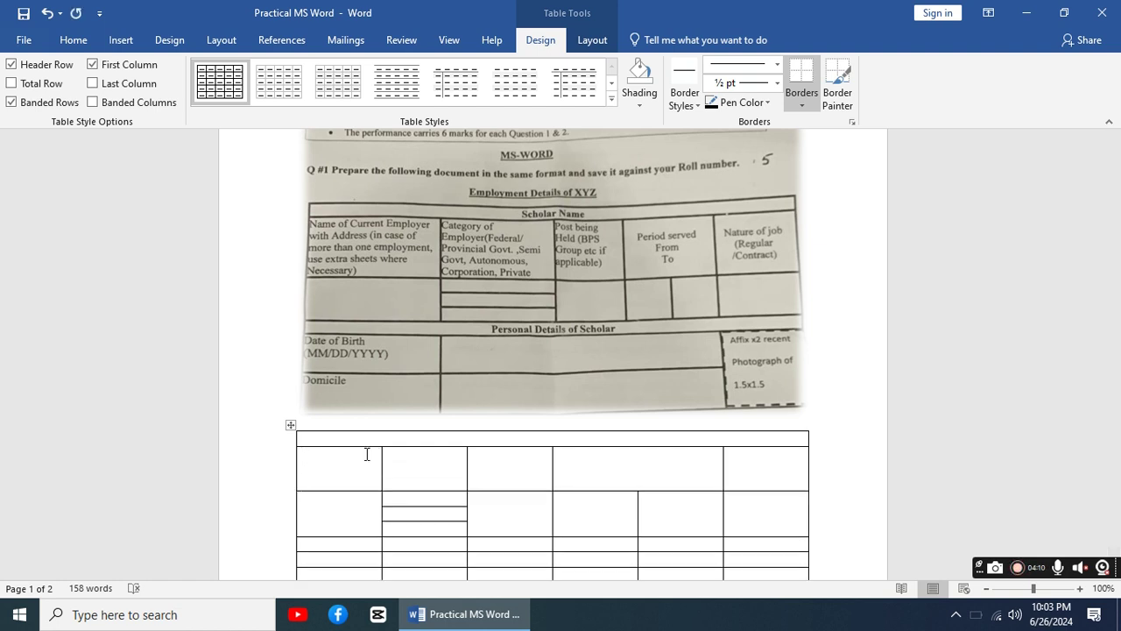
pyautogui.press('Return')
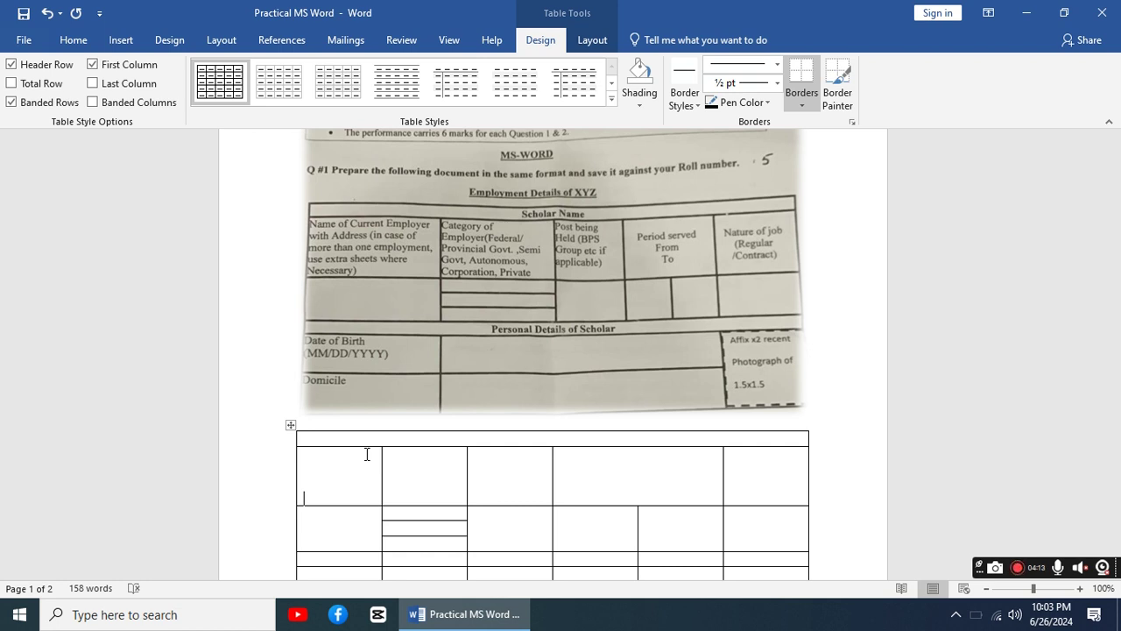
pyautogui.scroll(-2, 416, 444)
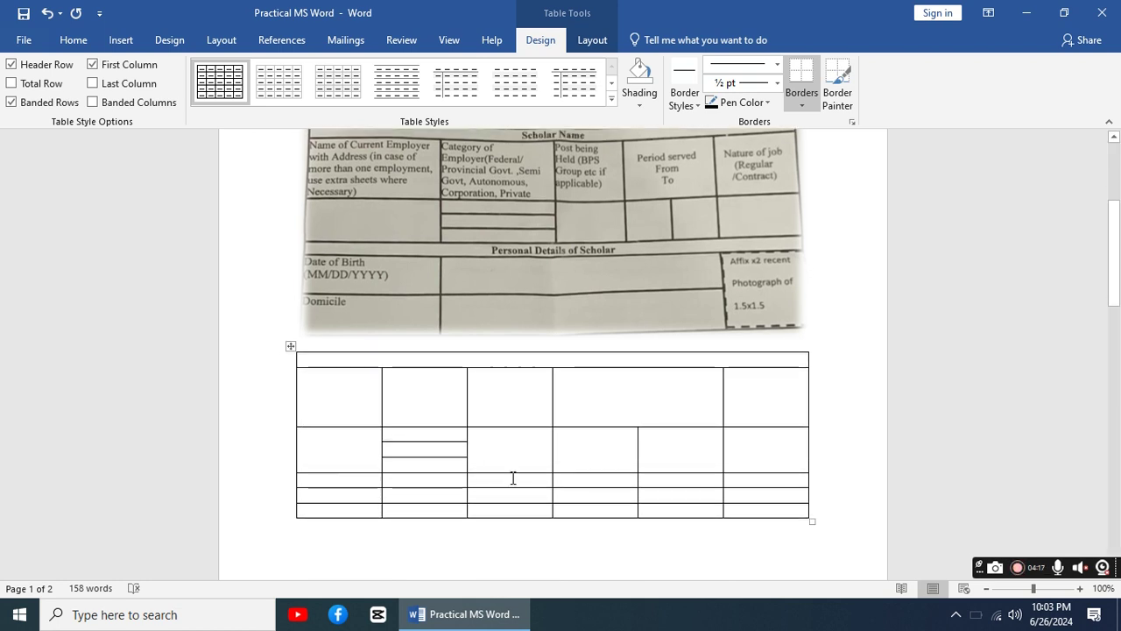
# - Select the whole personal details heading row and bring up its cell options
pyautogui.moveTo(352, 478); pyautogui.dragTo(744, 484)
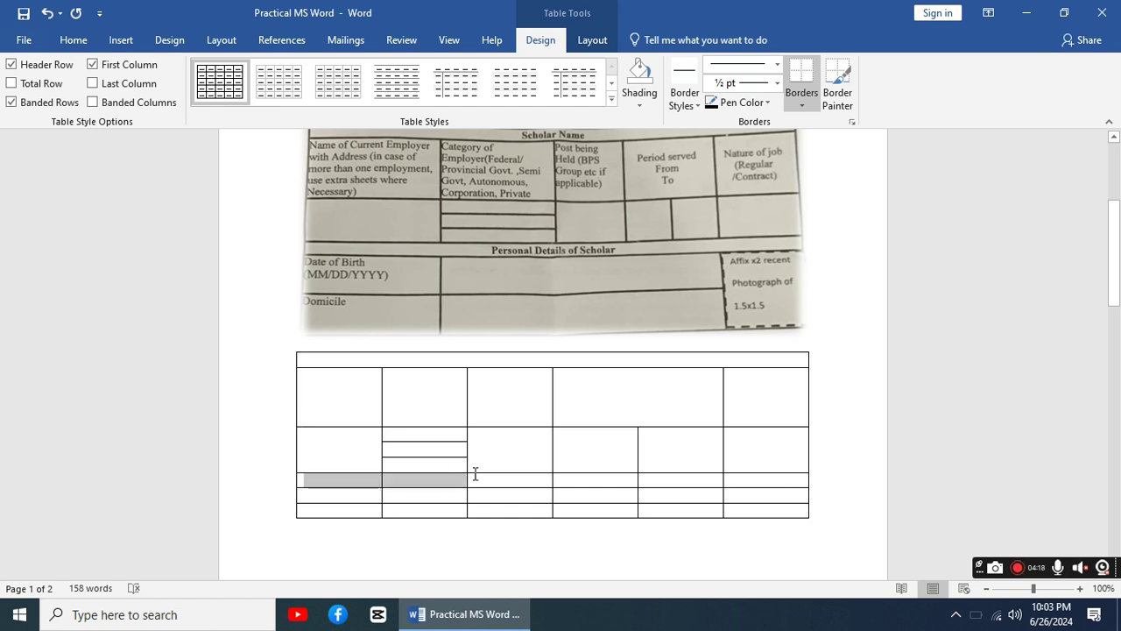
pyautogui.click(741, 480)
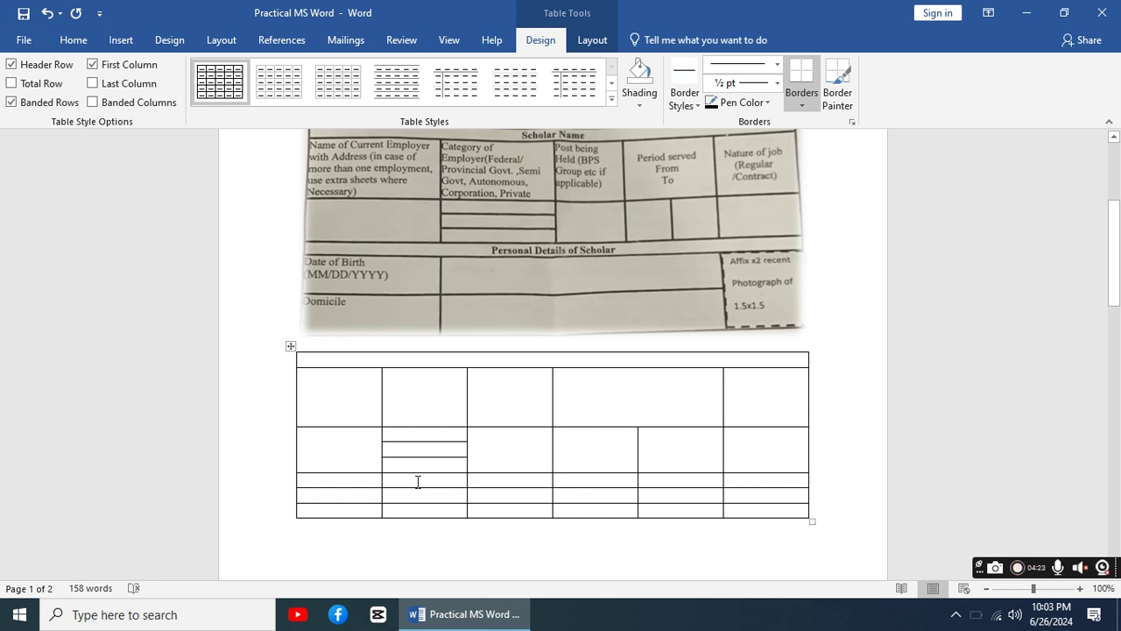
pyautogui.moveTo(366, 481); pyautogui.dragTo(749, 479)
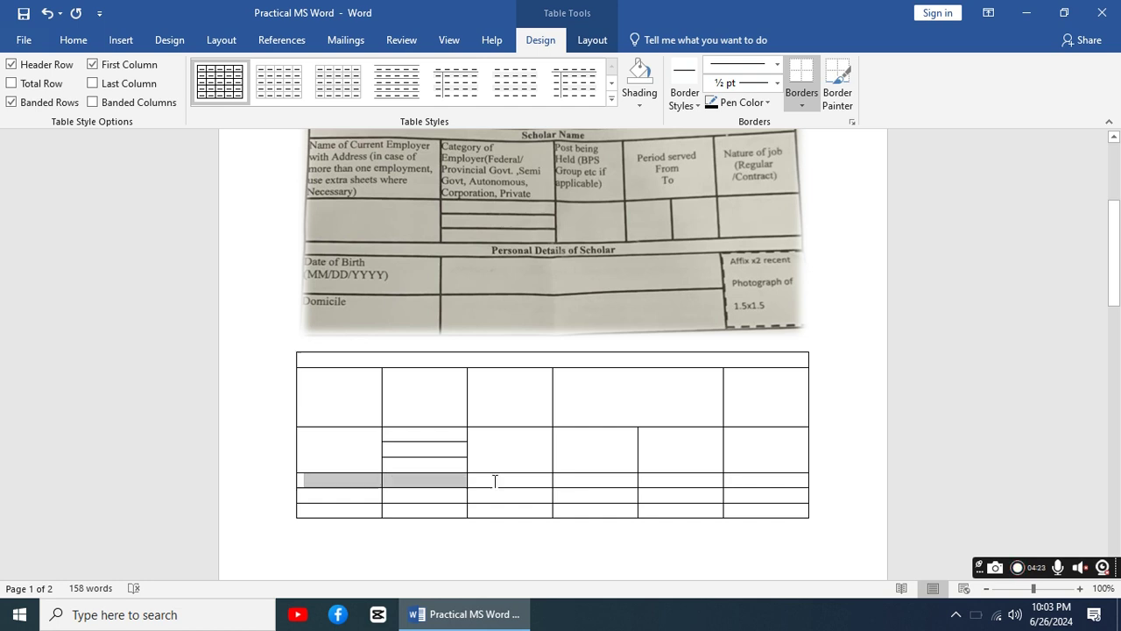
pyautogui.rightClick(746, 477)
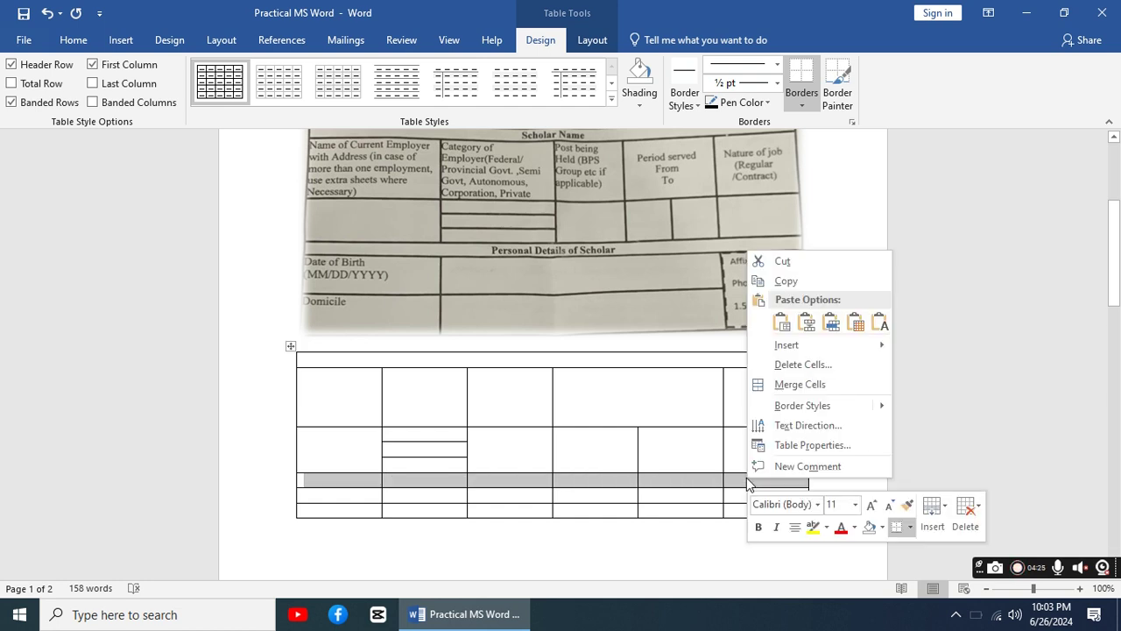
# - Make row six one full-width heading and merge the middle four cells of rows seven and eight
pyautogui.click(795, 386)
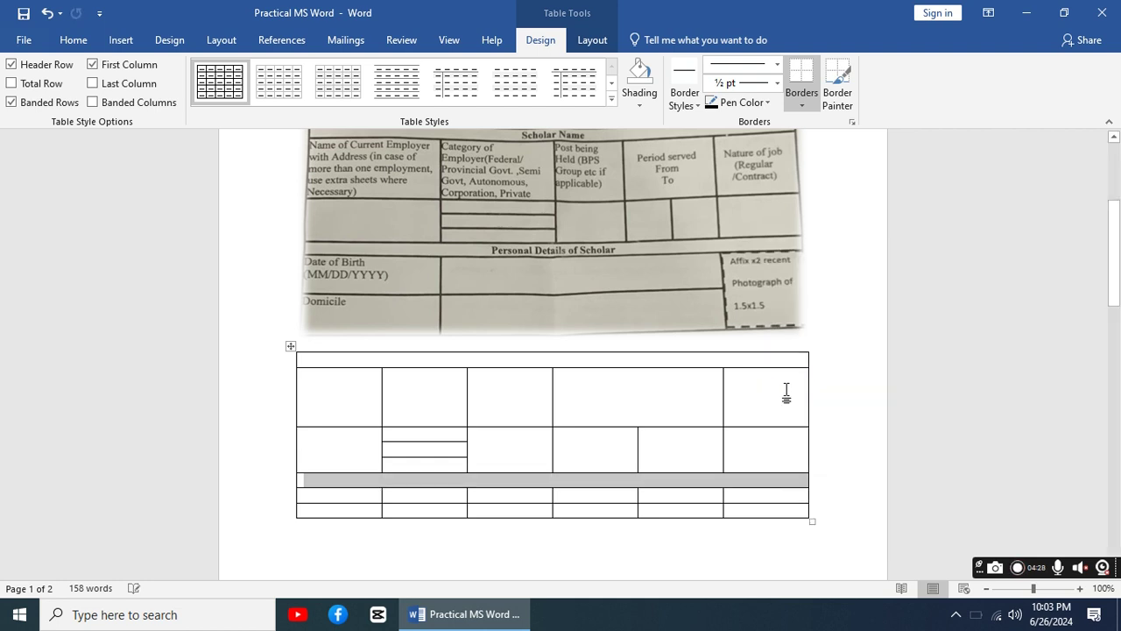
pyautogui.click(426, 495)
pyautogui.moveTo(426, 496); pyautogui.dragTo(663, 501)
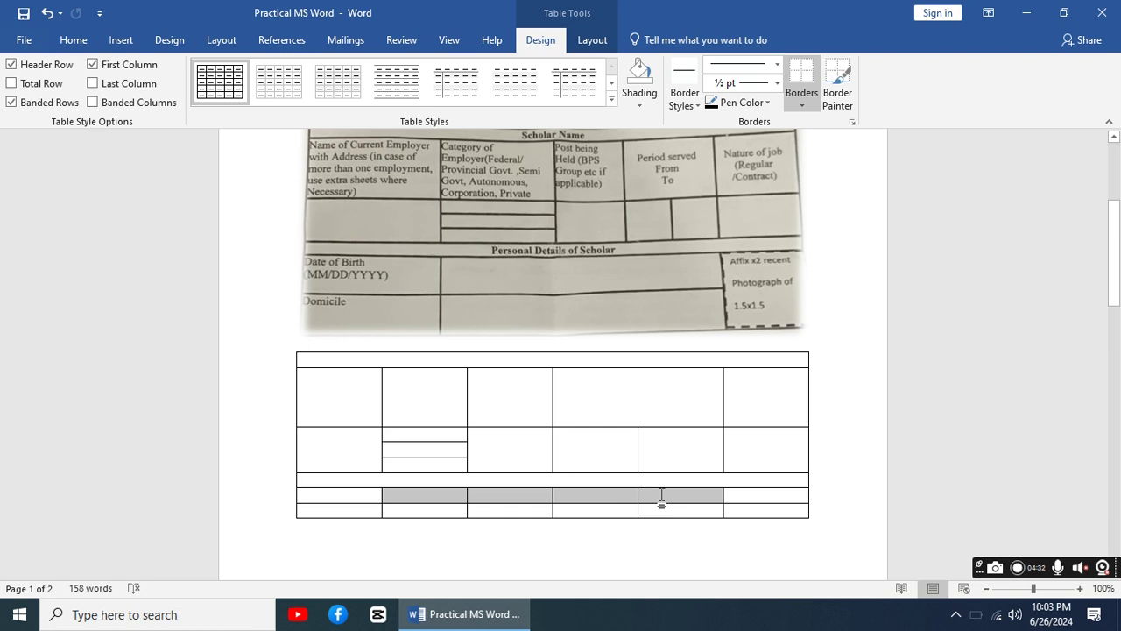
pyautogui.rightClick(663, 501)
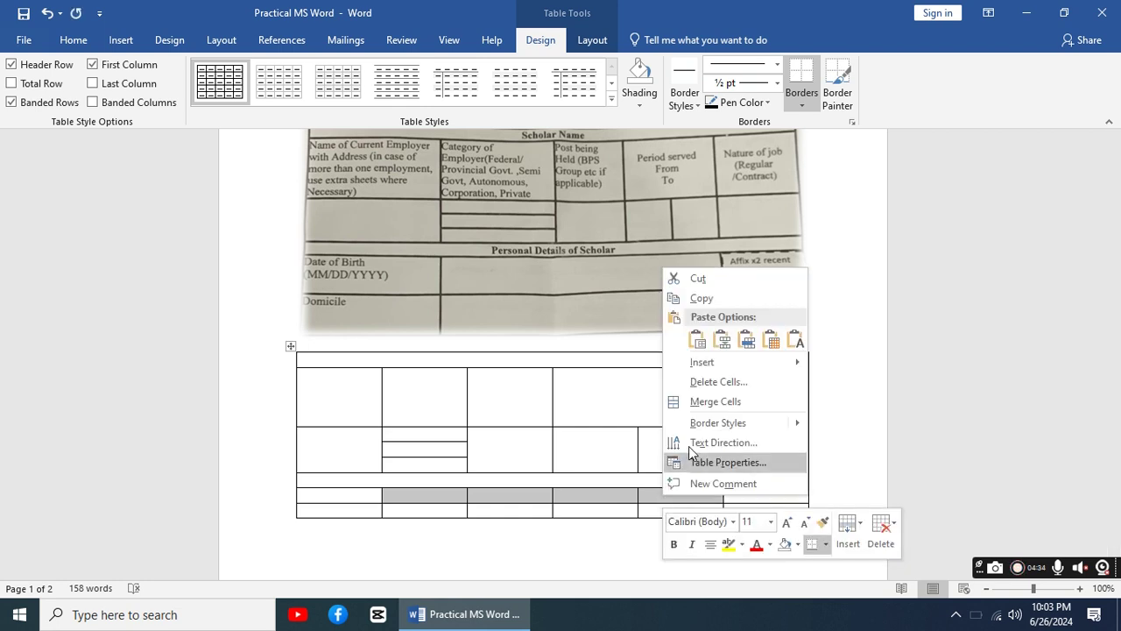
pyautogui.click(709, 403)
pyautogui.moveTo(431, 513); pyautogui.dragTo(666, 512)
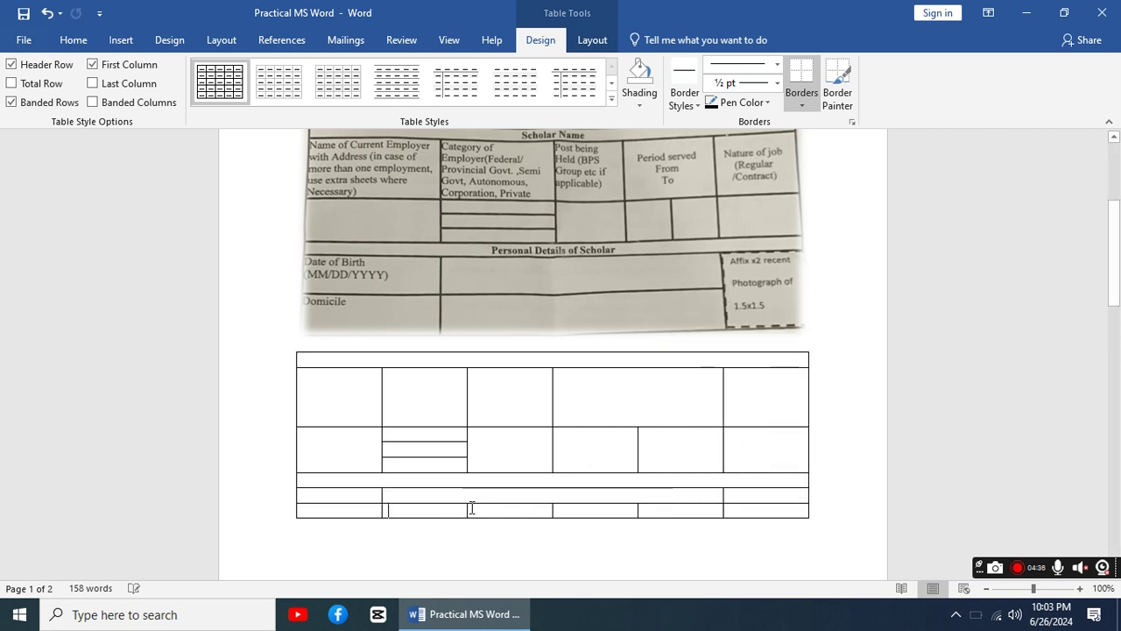
pyautogui.click(668, 510)
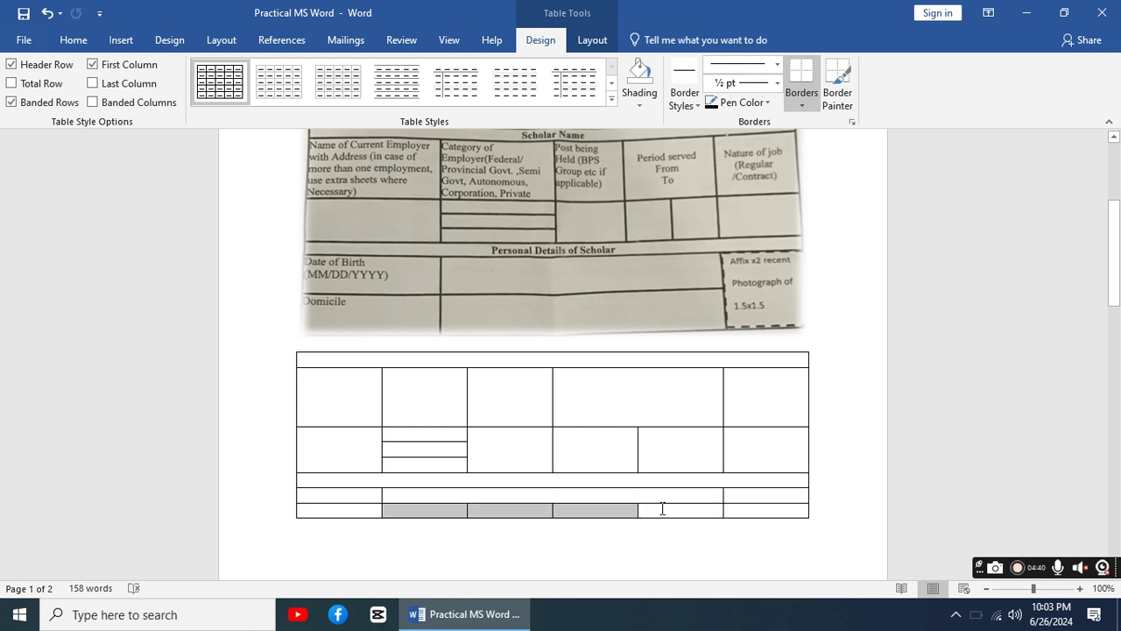
pyautogui.moveTo(390, 511); pyautogui.dragTo(663, 513)
pyautogui.rightClick(663, 513)
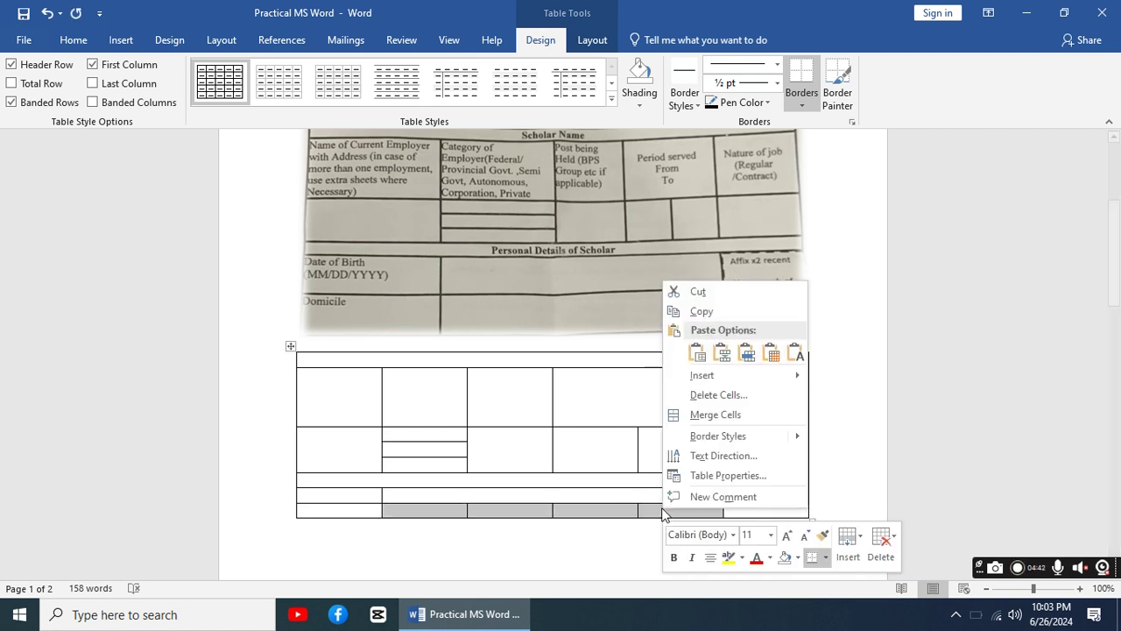
pyautogui.click(709, 415)
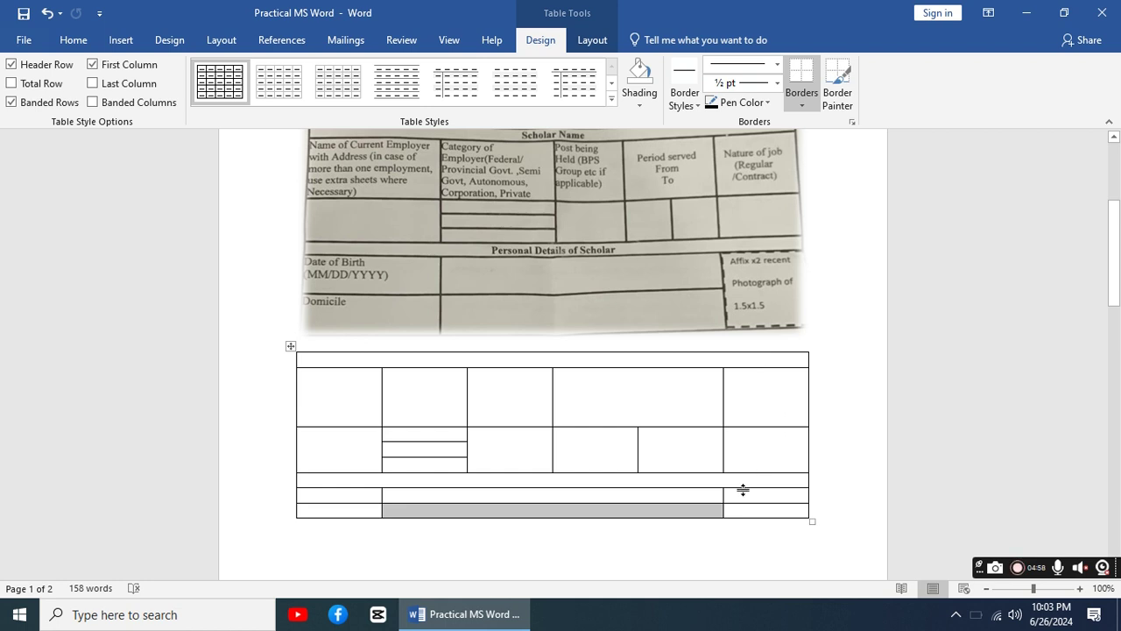
# - Merge the last column's two bottom cells into one photo box cell
pyautogui.moveTo(745, 496); pyautogui.dragTo(791, 514)
pyautogui.rightClick(791, 514)
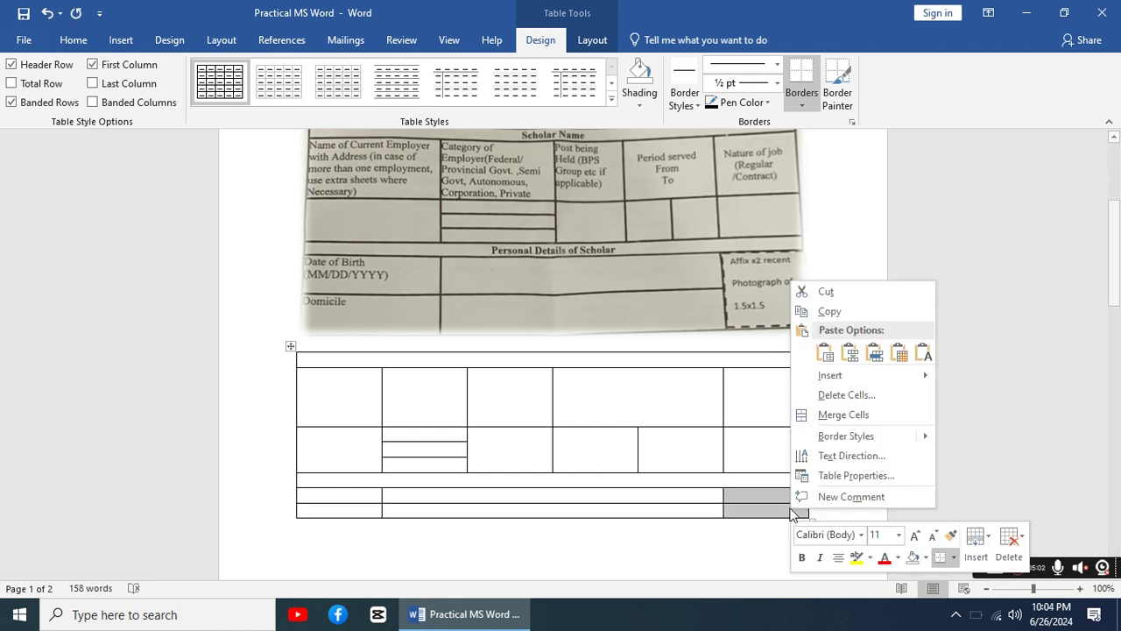
pyautogui.click(830, 413)
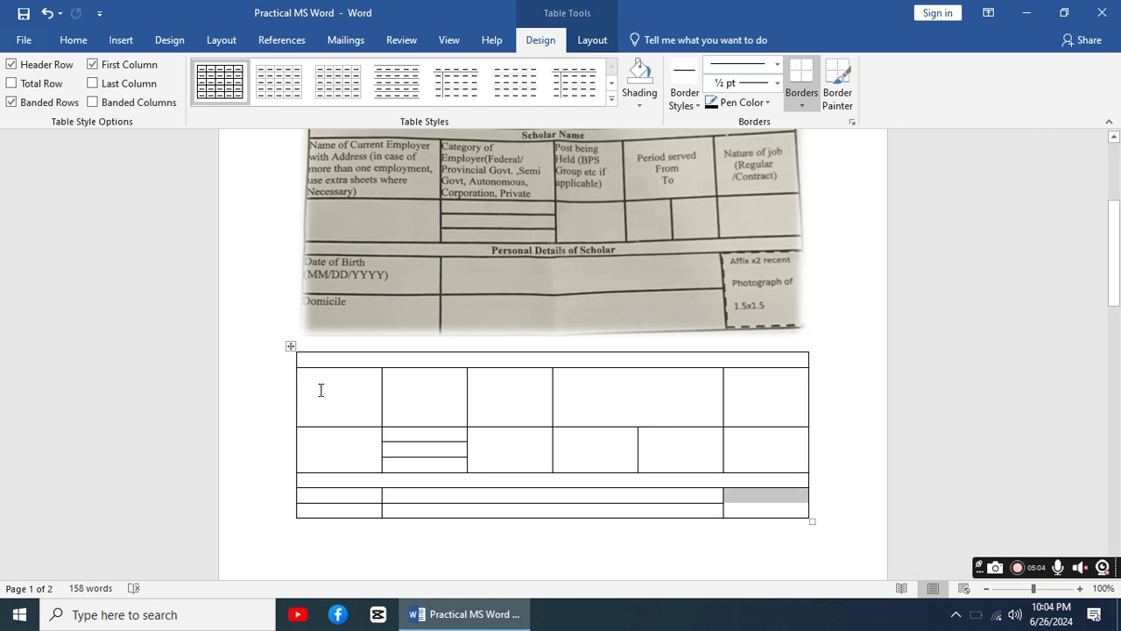
# - Draw a small rectangle below the table on the right with the white, outlined shape style
pyautogui.click(120, 40)
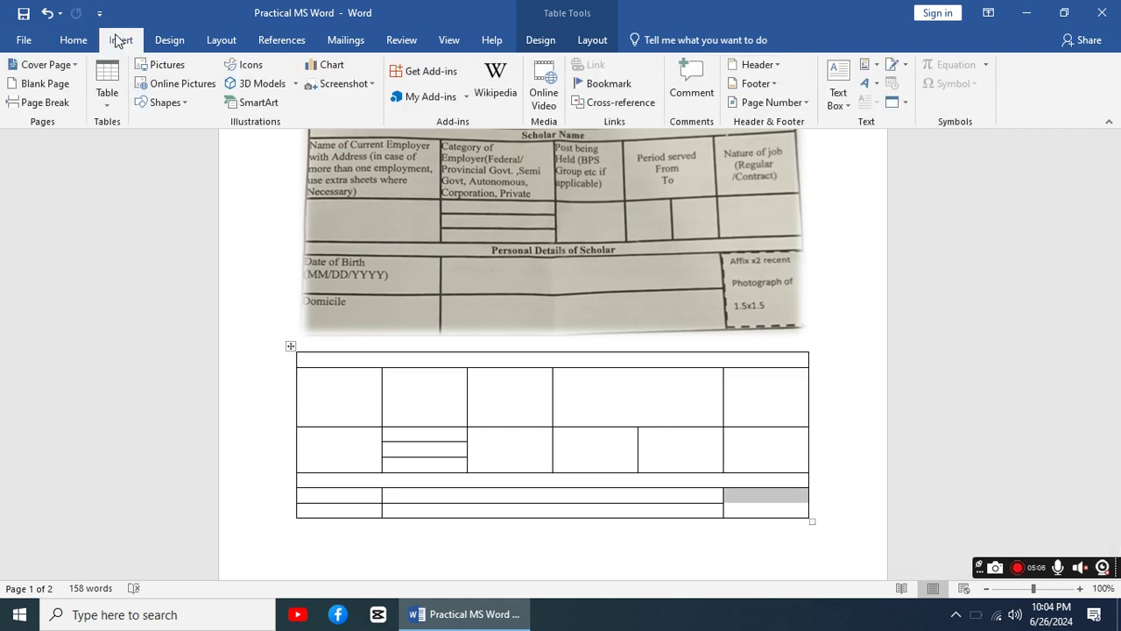
pyautogui.click(184, 107)
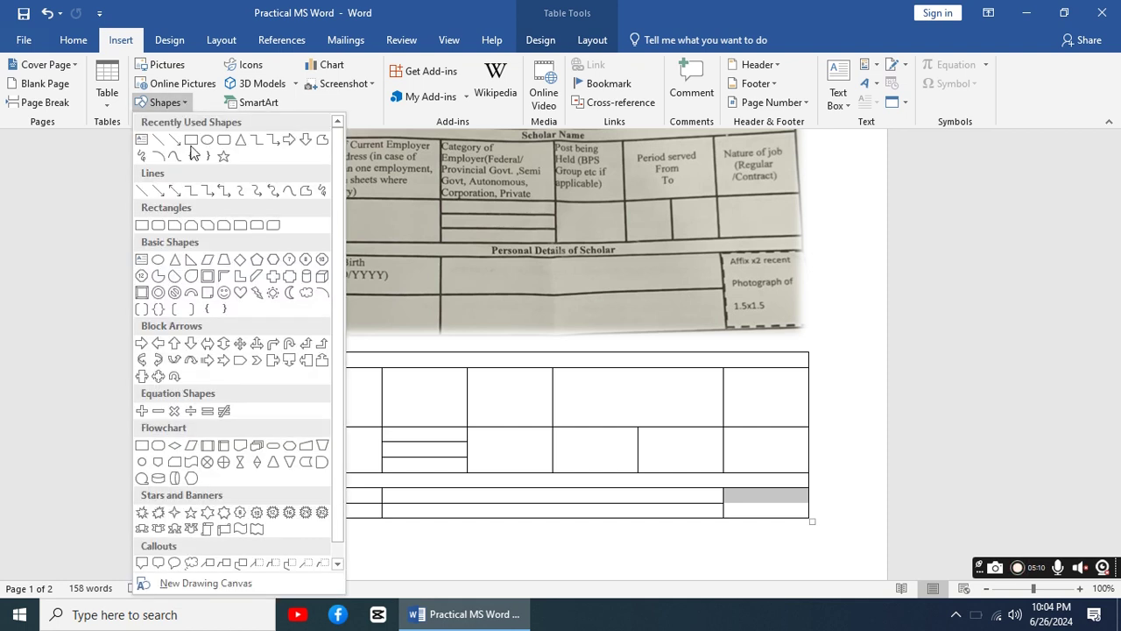
pyautogui.click(142, 225)
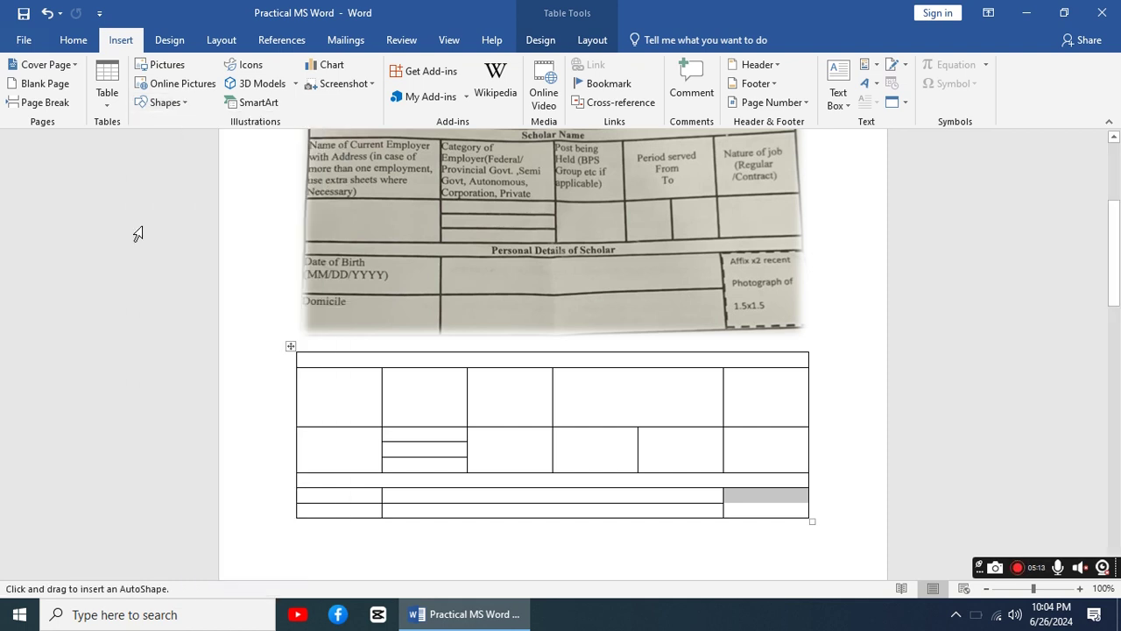
pyautogui.moveTo(679, 543)
pyautogui.mouseDown()
pyautogui.moveTo(733, 576)
pyautogui.moveTo(779, 488)
pyautogui.mouseUp()
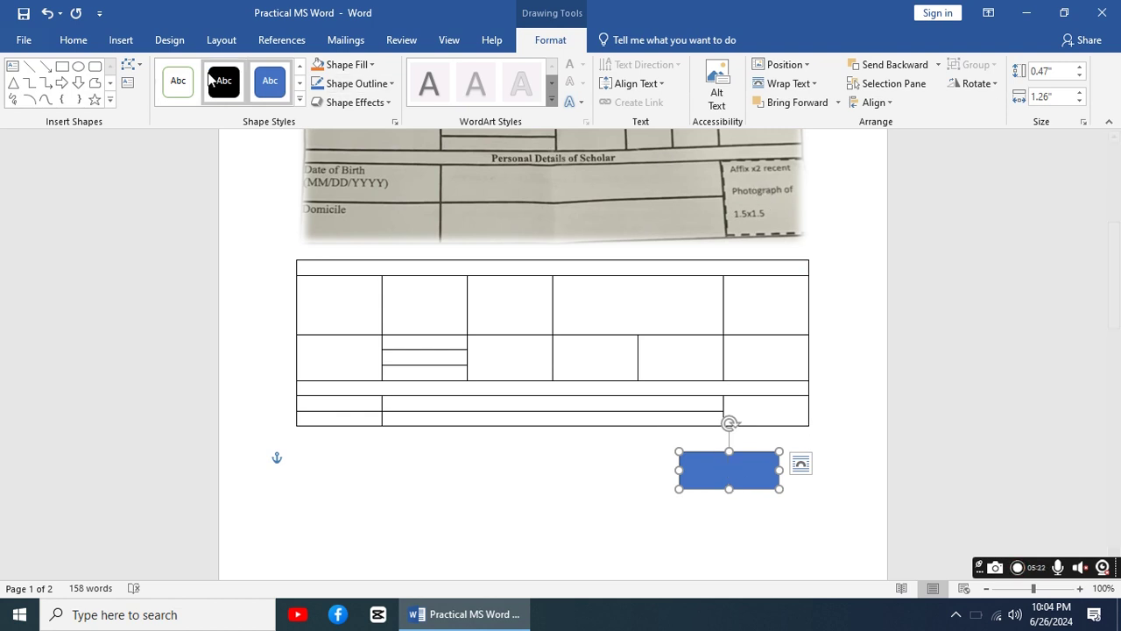
pyautogui.click(183, 83)
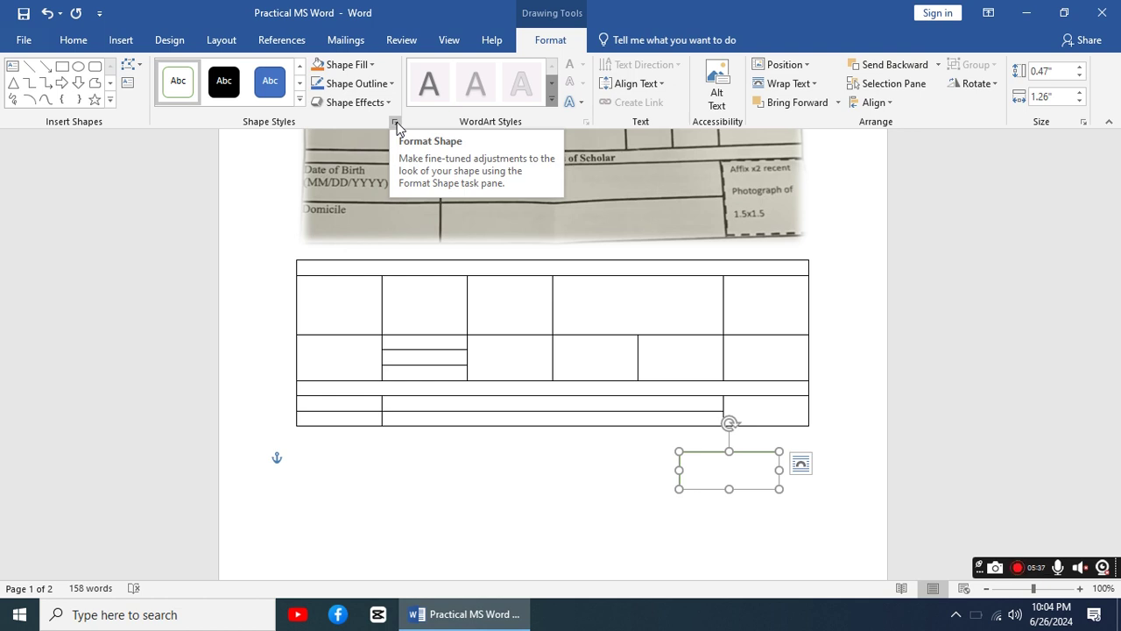
# - Give the rectangle a dashed gradient outline 1.75 pt wide in Format Shape
pyautogui.click(395, 122)
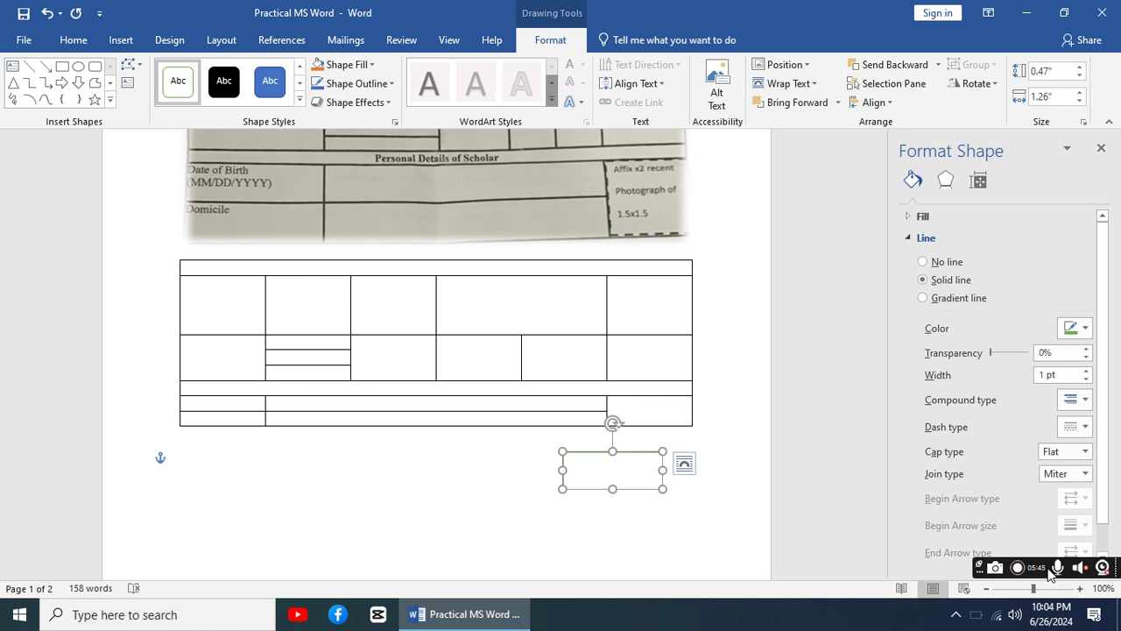
pyautogui.click(927, 299)
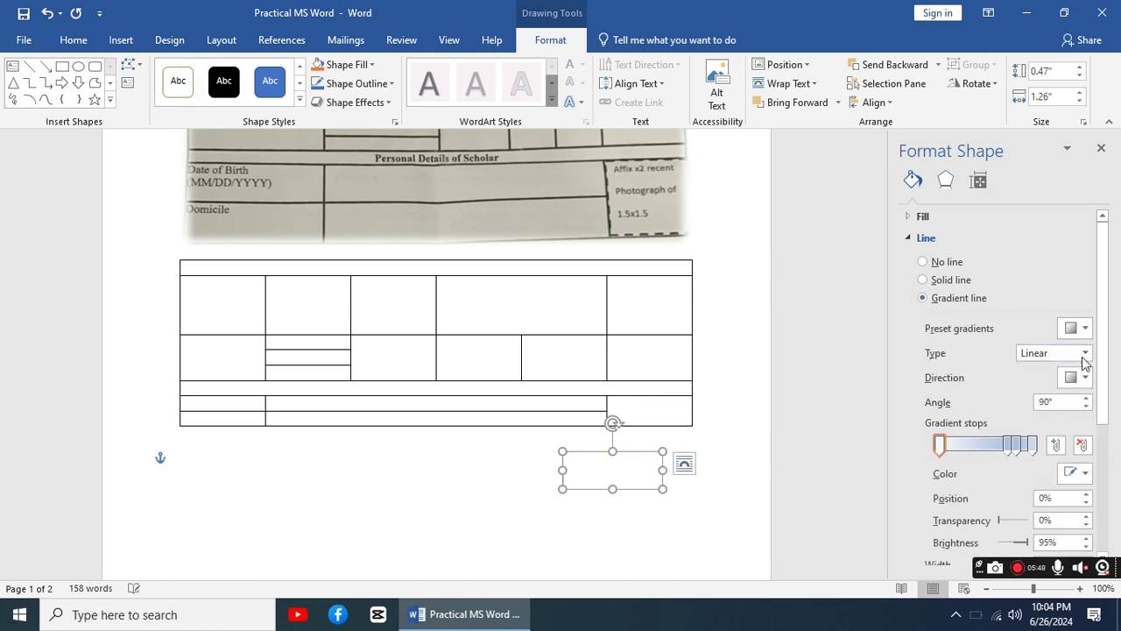
pyautogui.moveTo(1102, 277); pyautogui.dragTo(1116, 394)
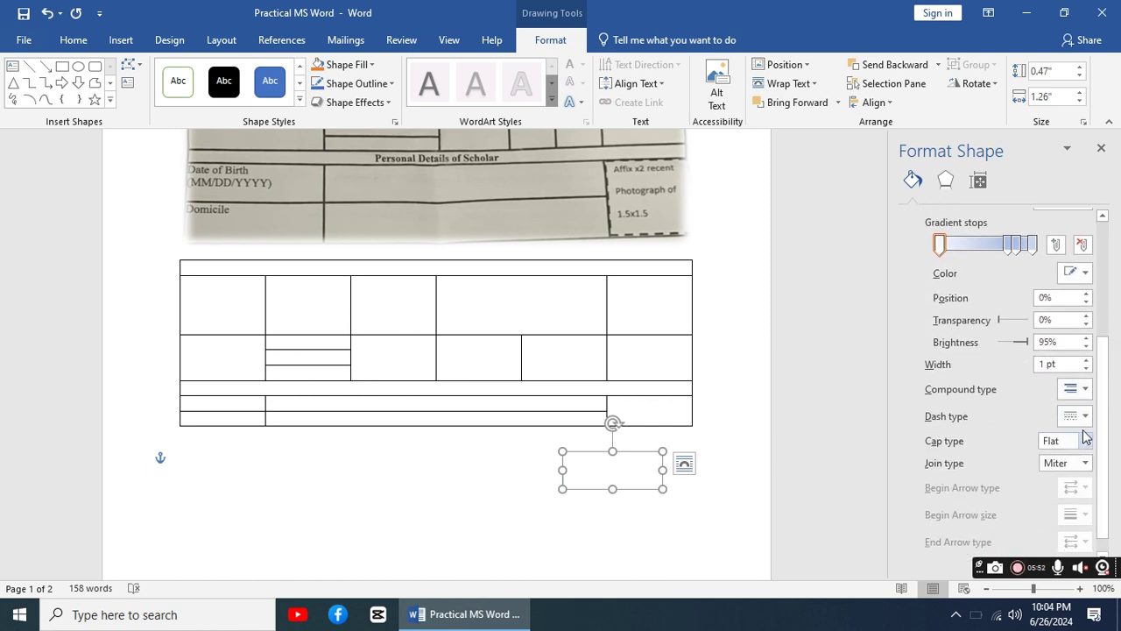
pyautogui.click(1085, 417)
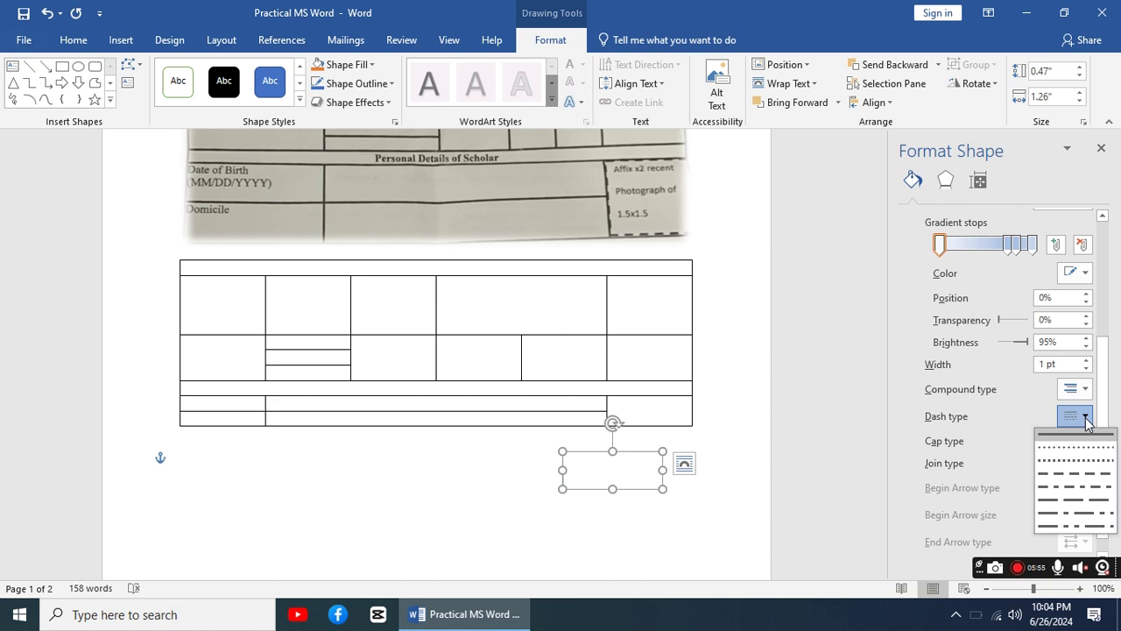
pyautogui.click(1094, 474)
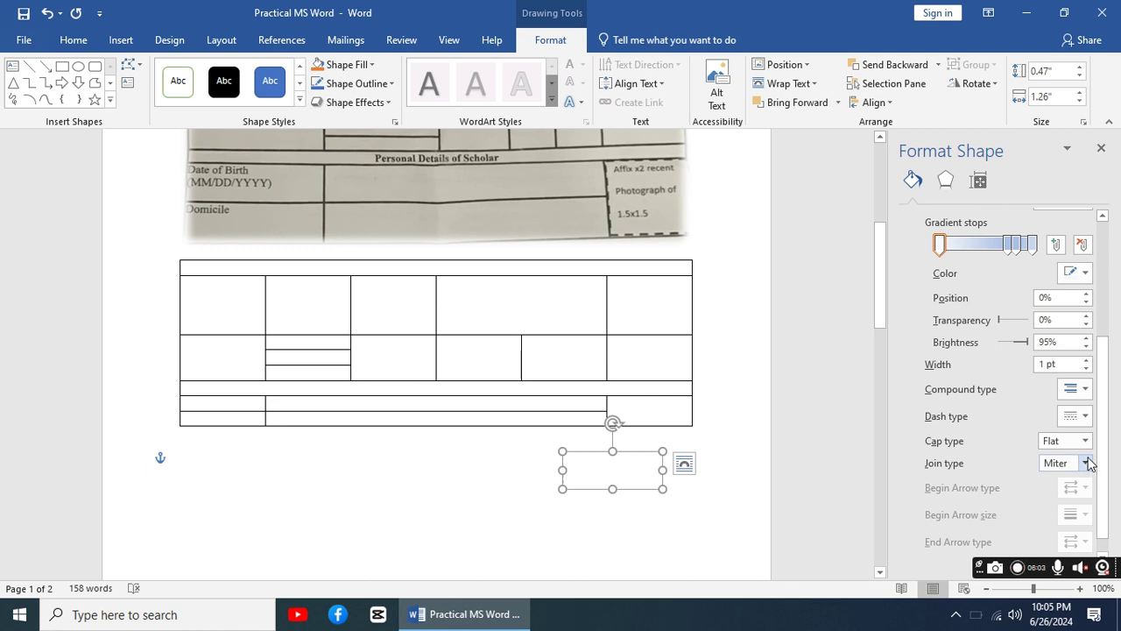
pyautogui.click(1087, 360)
pyautogui.click(1087, 360)
pyautogui.click(1087, 360)
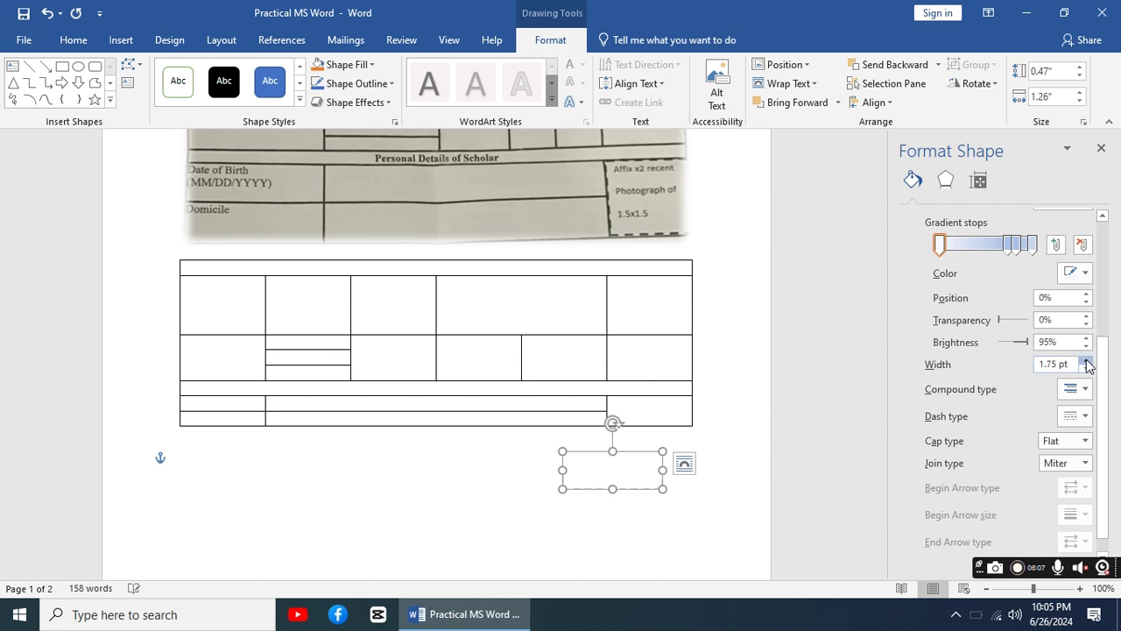
pyautogui.click(693, 501)
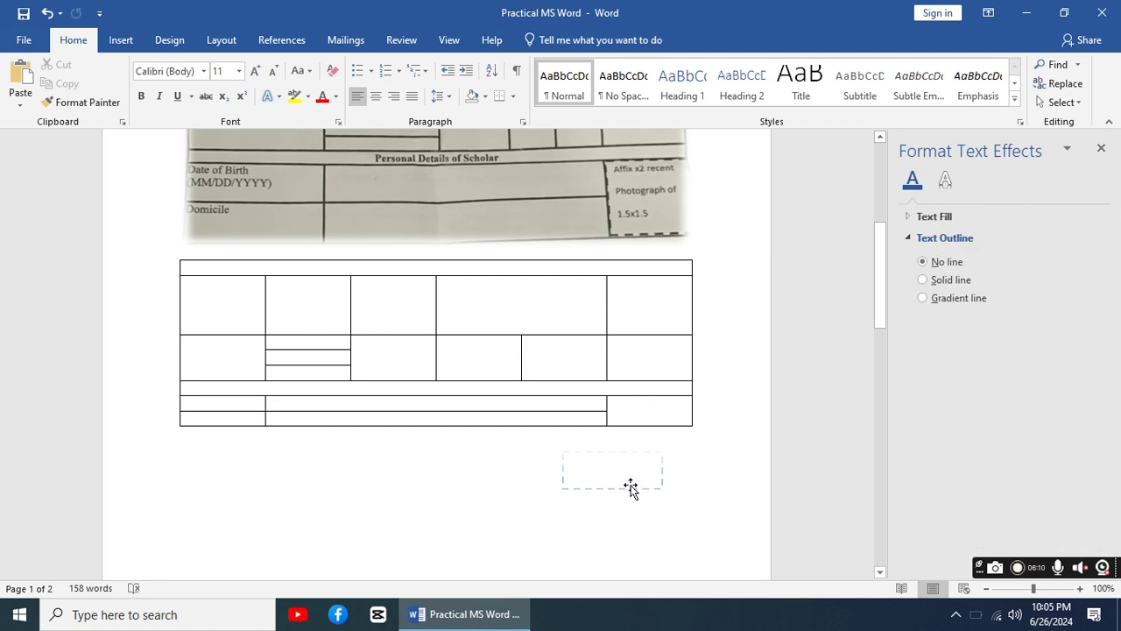
pyautogui.click(632, 488)
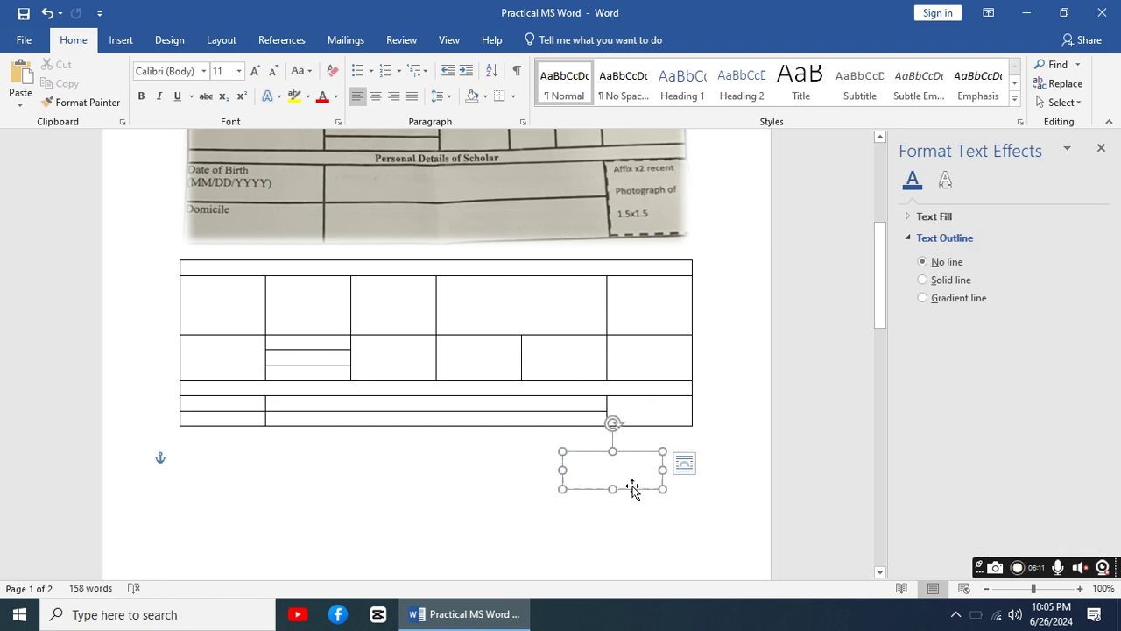
# - Move the dashed box into the bottom-right merged cell, shrink it to 0.37" by 1.04", and add text
pyautogui.click(923, 298)
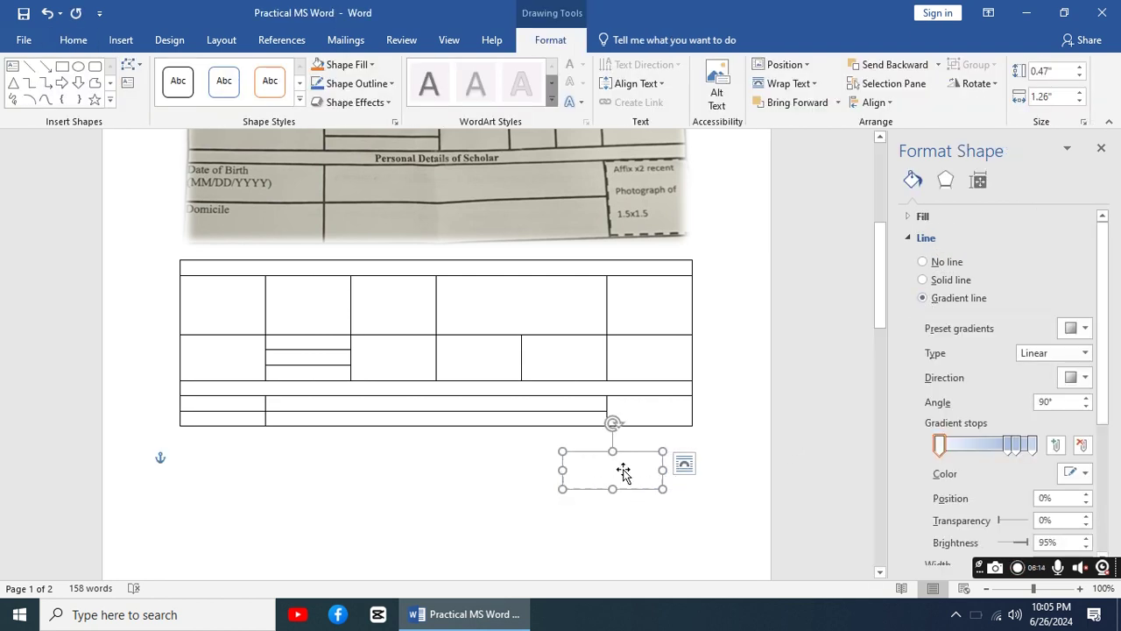
pyautogui.moveTo(616, 476); pyautogui.dragTo(660, 418)
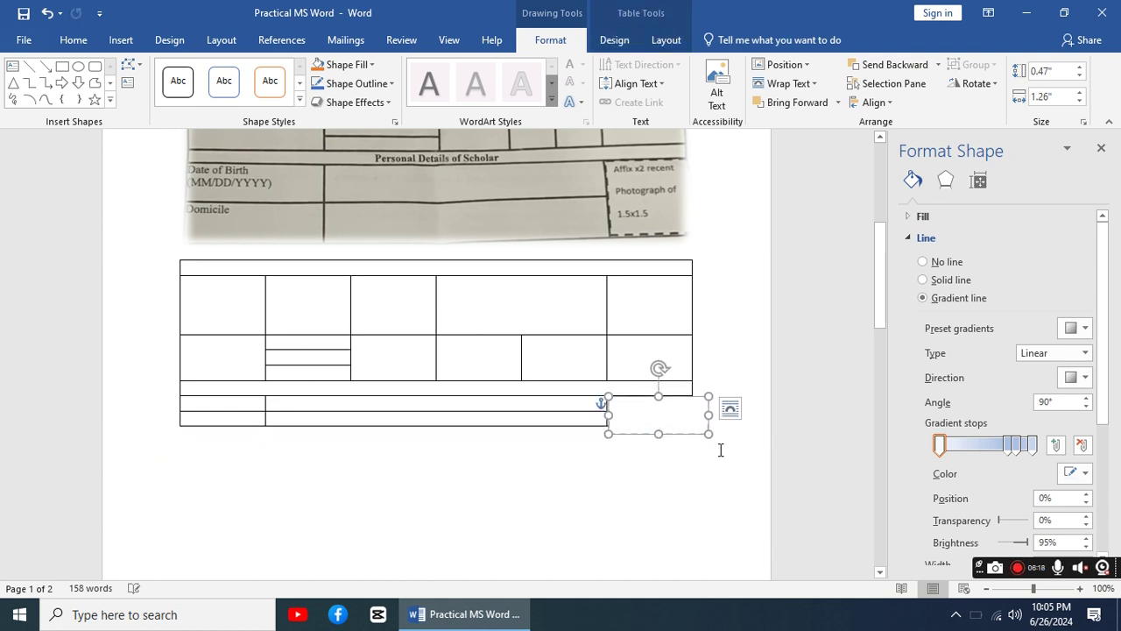
pyautogui.moveTo(705, 431); pyautogui.dragTo(687, 426)
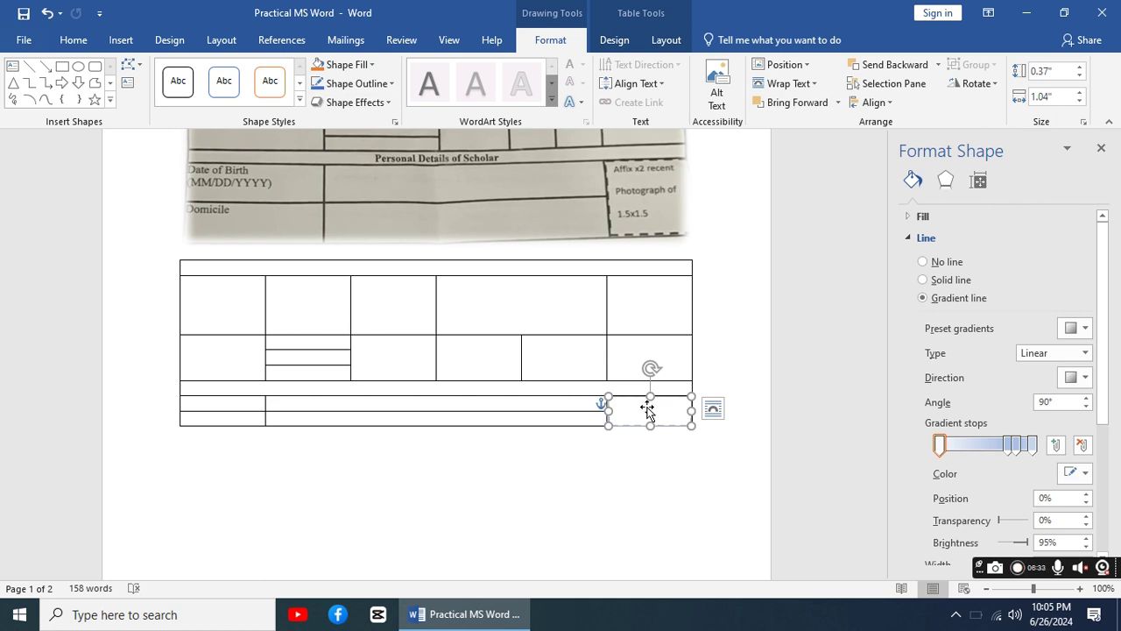
pyautogui.rightClick(644, 412)
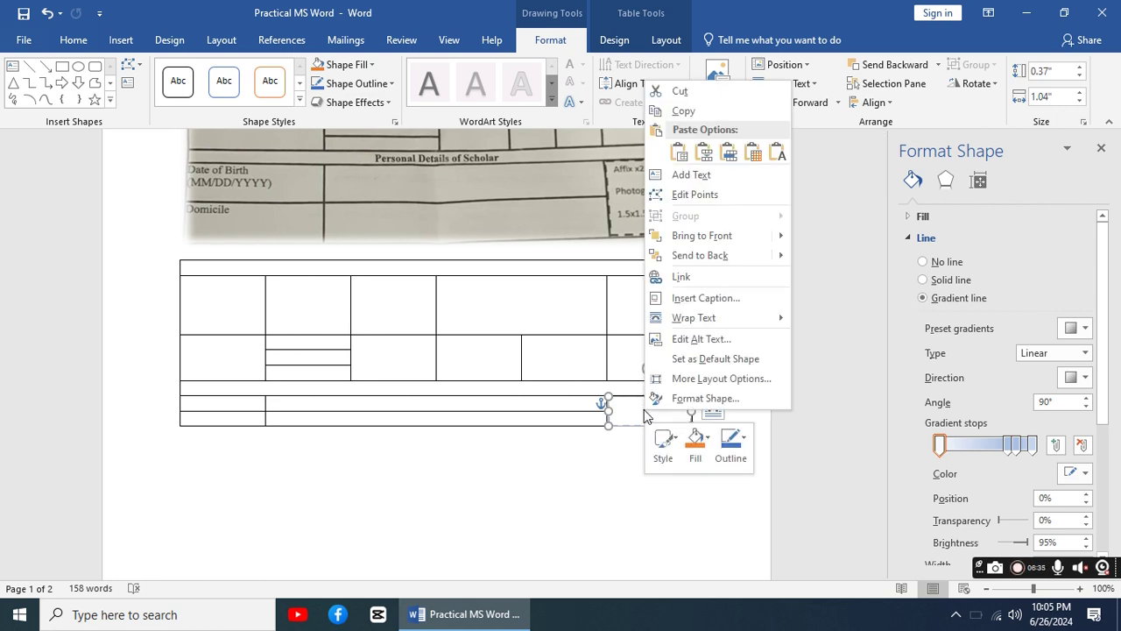
pyautogui.click(706, 179)
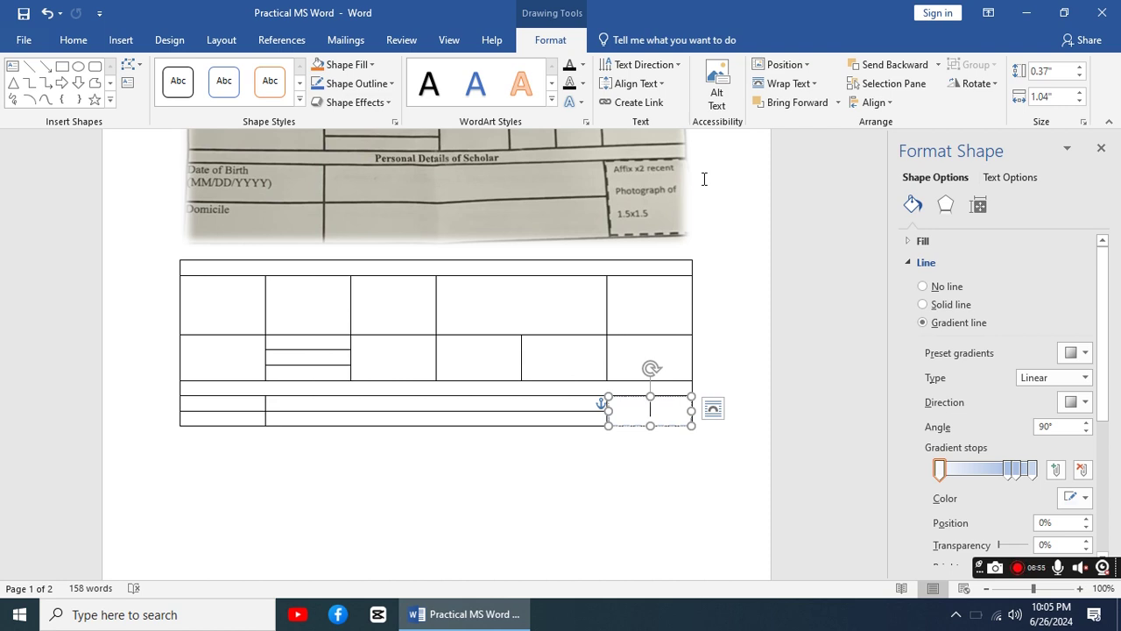
# - Return the table's first data row to its original height by adjusting its blank lines
pyautogui.click(515, 487)
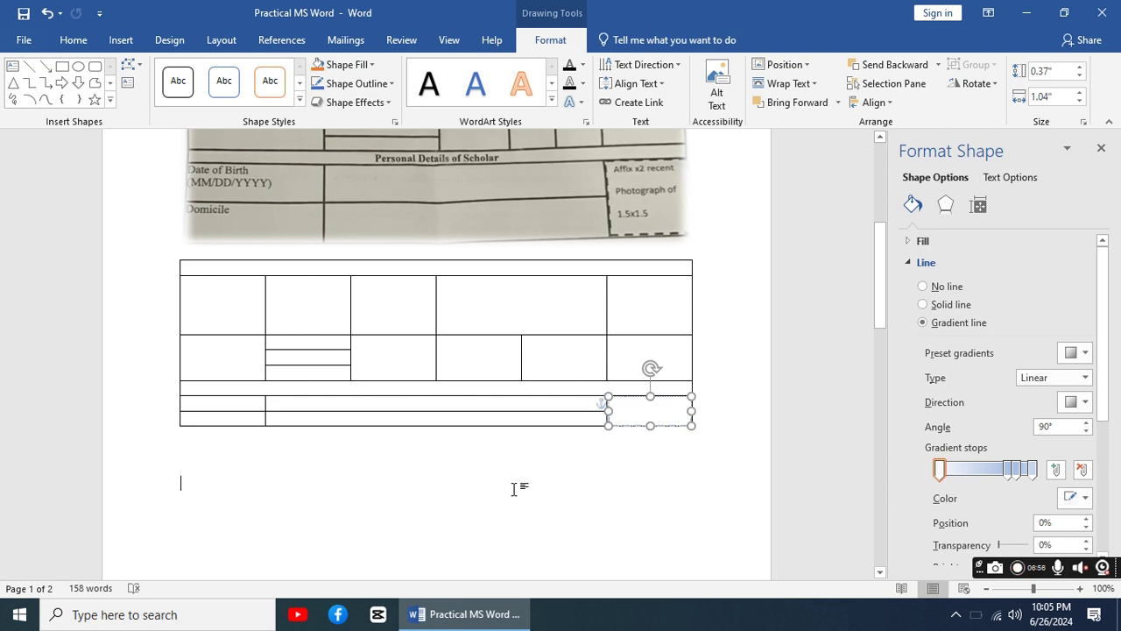
pyautogui.moveTo(880, 269)
pyautogui.mouseDown()
pyautogui.moveTo(882, 225)
pyautogui.moveTo(897, 247)
pyautogui.mouseUp()
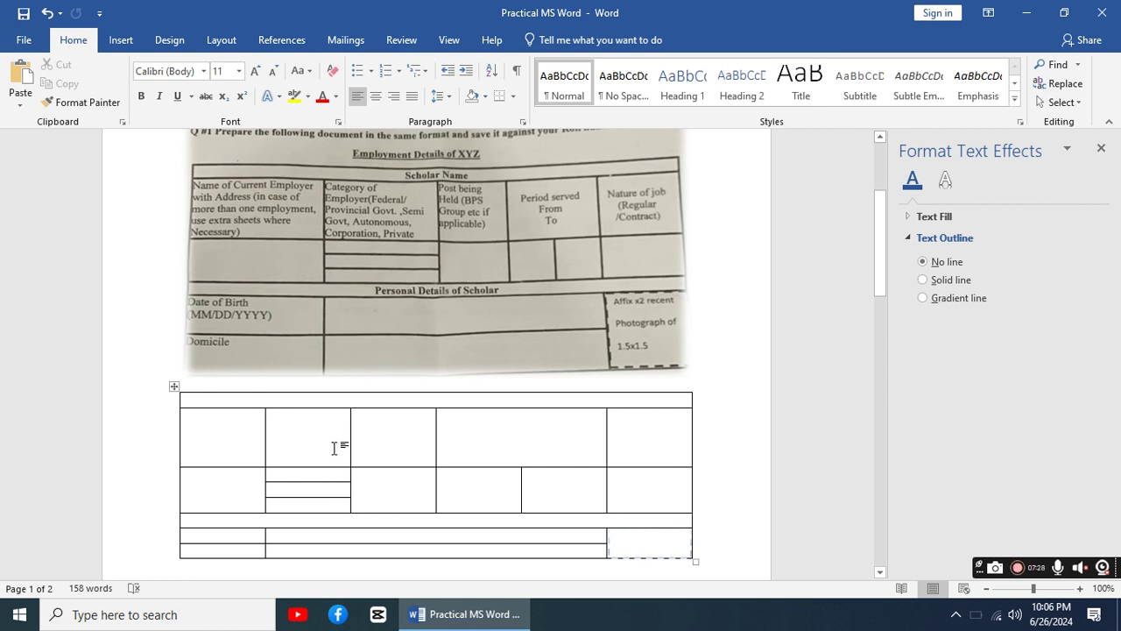
pyautogui.click(239, 454)
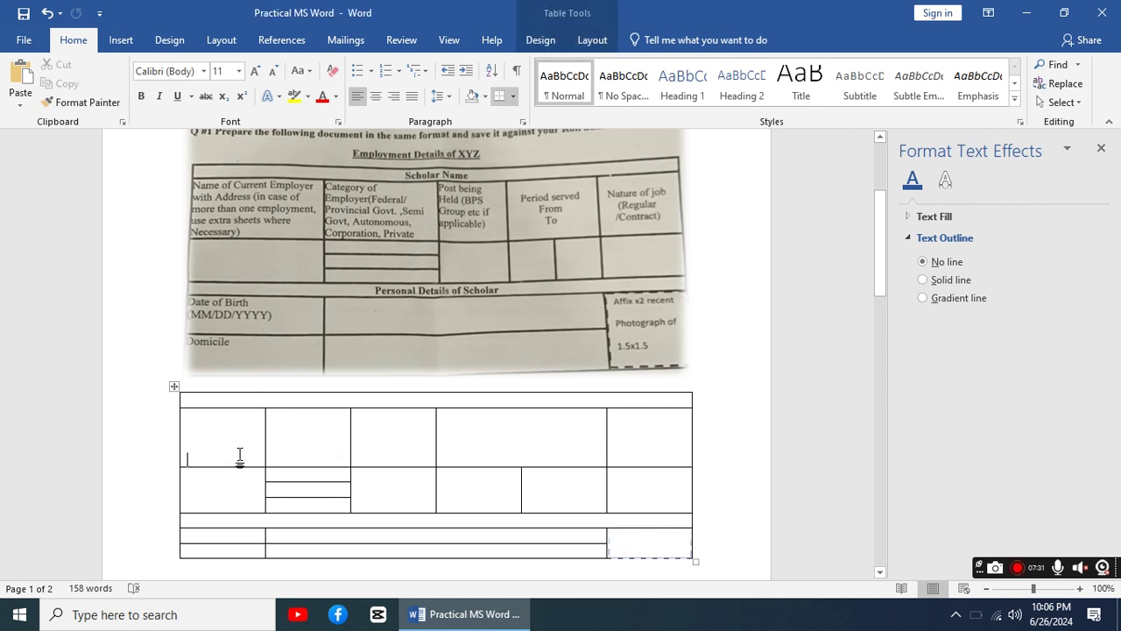
pyautogui.moveTo(239, 466); pyautogui.dragTo(240, 452)
pyautogui.press('BackSpace')
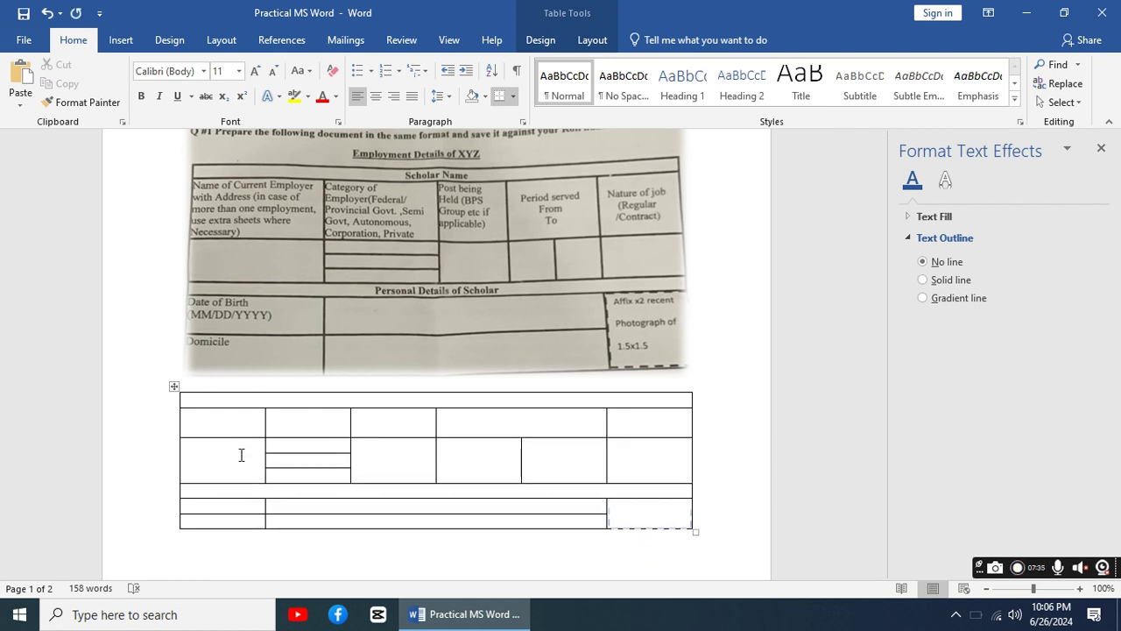
pyautogui.press('Return')
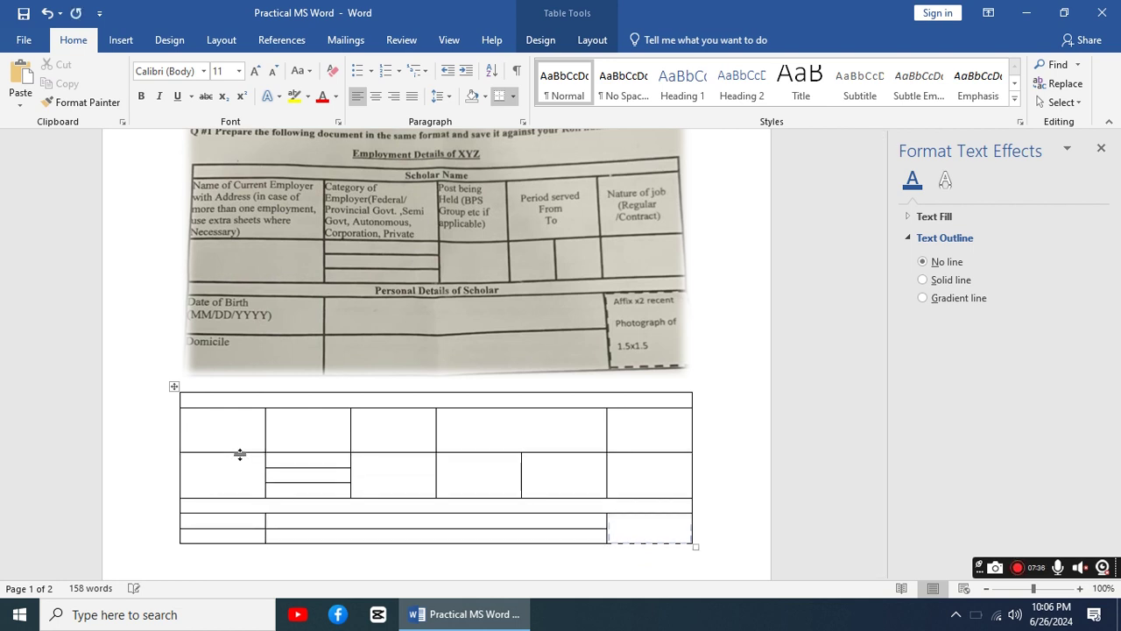
pyautogui.press('Return')
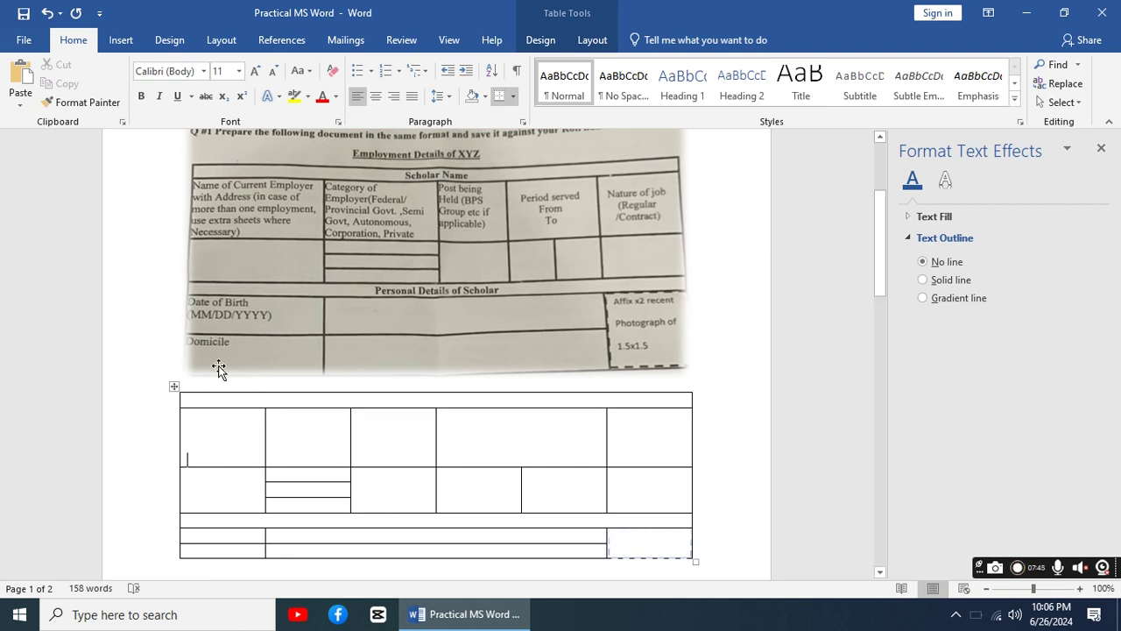
# - Centre-align the entire table from the Home tab, then deselect it
pyautogui.click(173, 386)
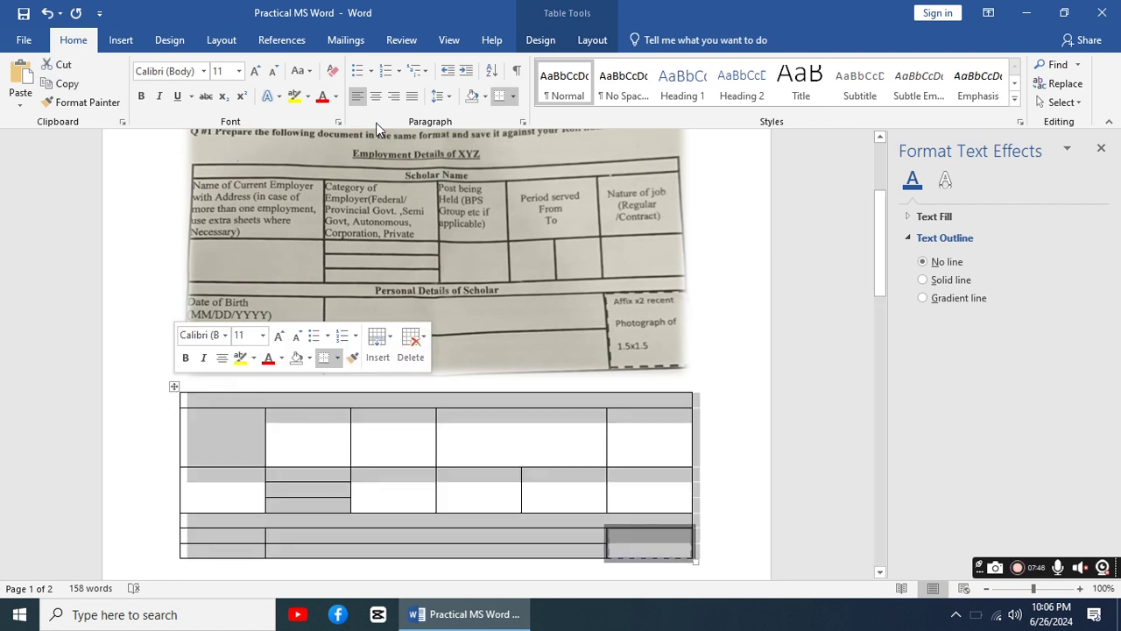
pyautogui.click(376, 97)
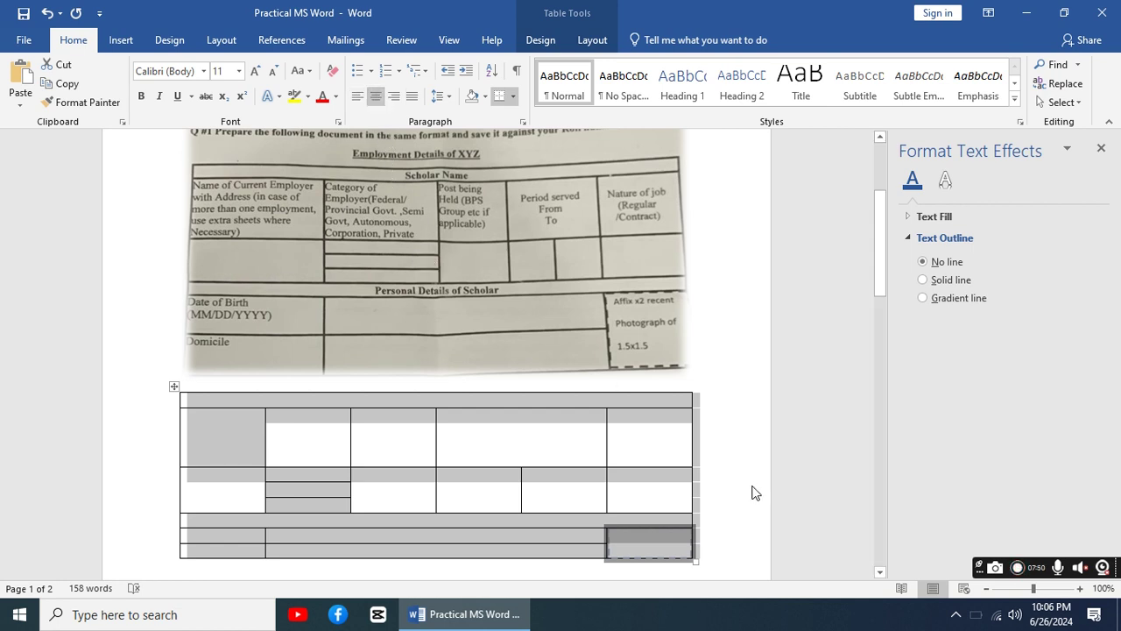
pyautogui.click(670, 465)
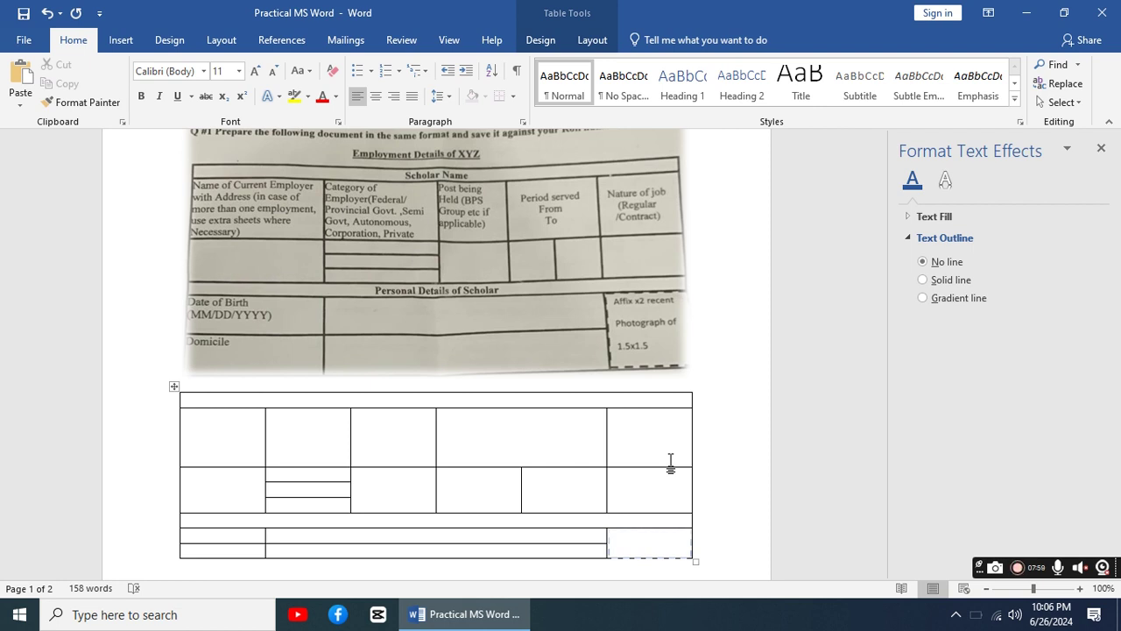
# - Bring page 2's seven-step practical procedure into view, then stop the recording
pyautogui.scroll(-2, 670, 461)
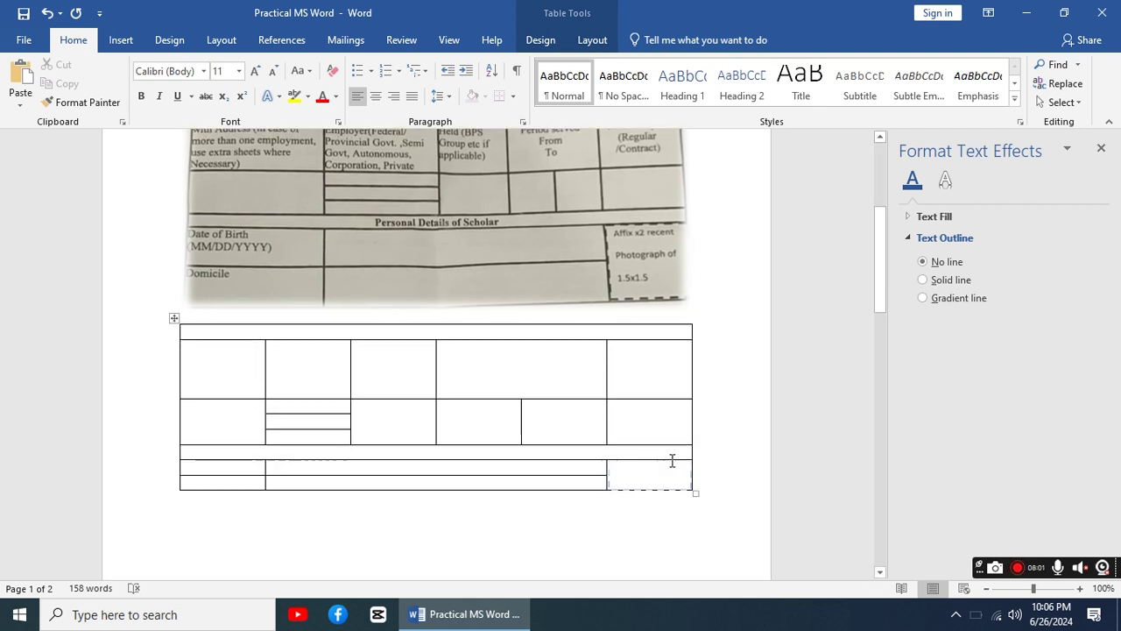
pyautogui.scroll(-3, 671, 461)
pyautogui.scroll(-5, 670, 458)
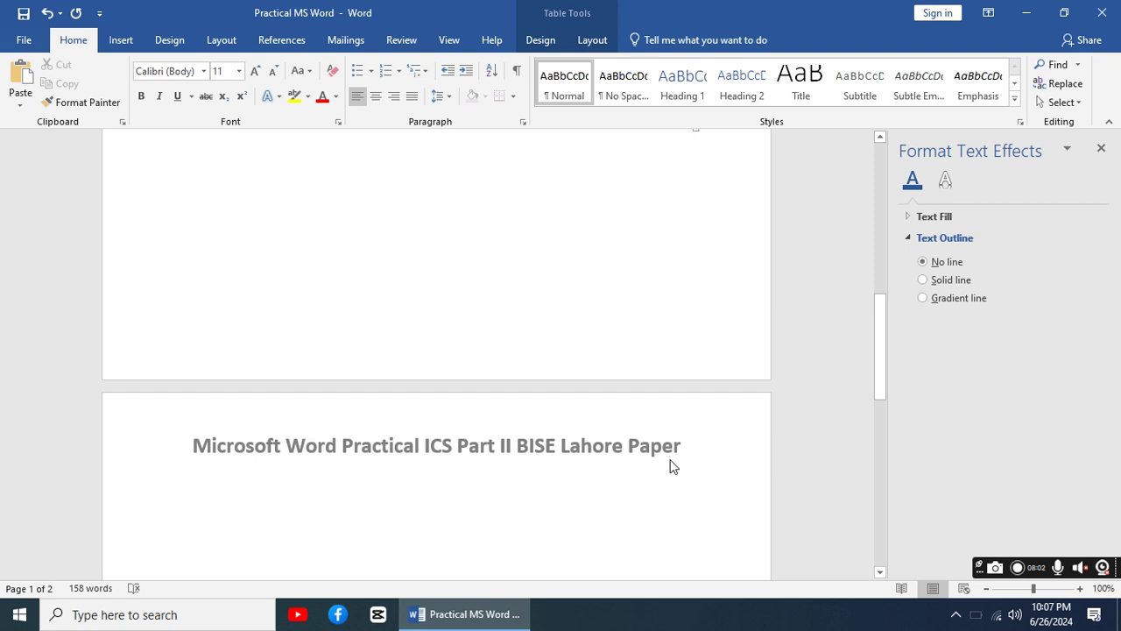
pyautogui.scroll(-5, 671, 464)
pyautogui.scroll(-5, 671, 458)
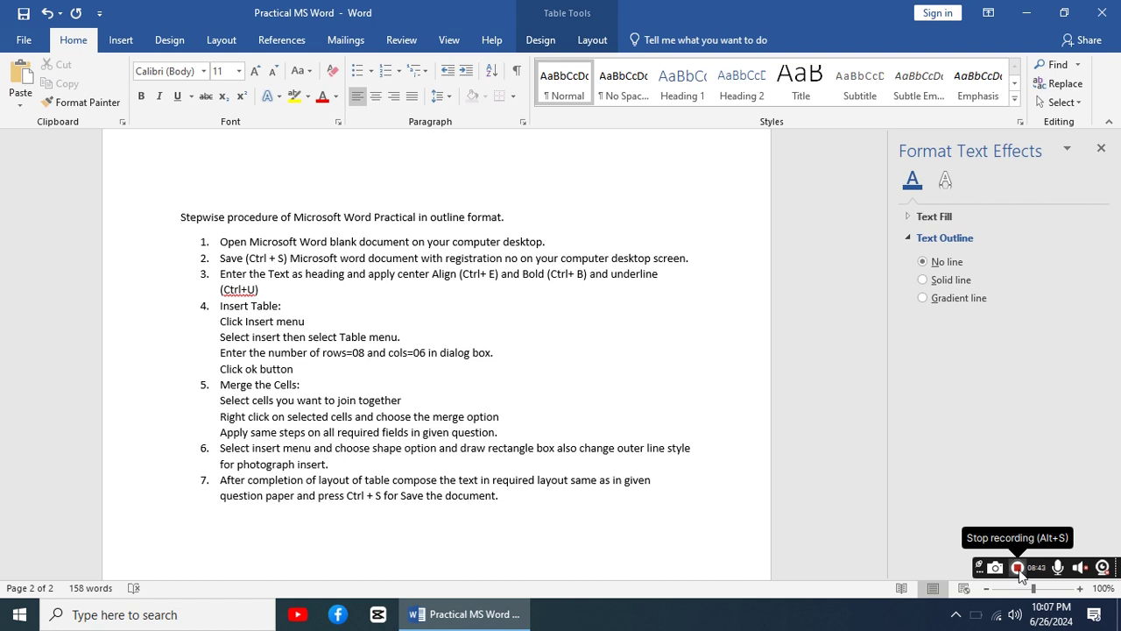
pyautogui.click(1018, 567)
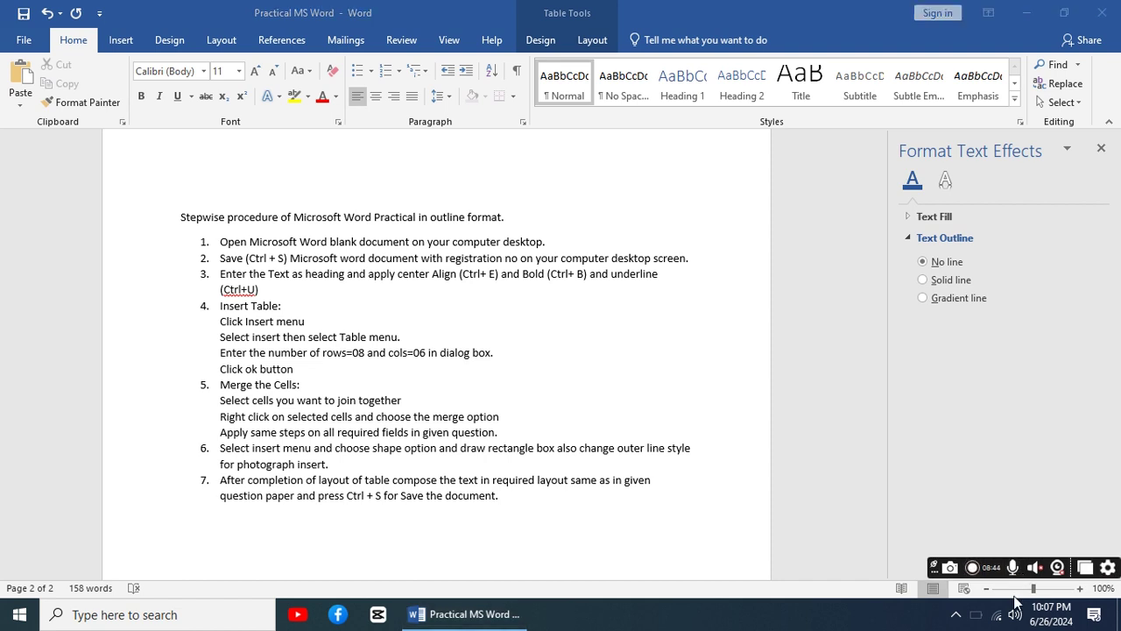